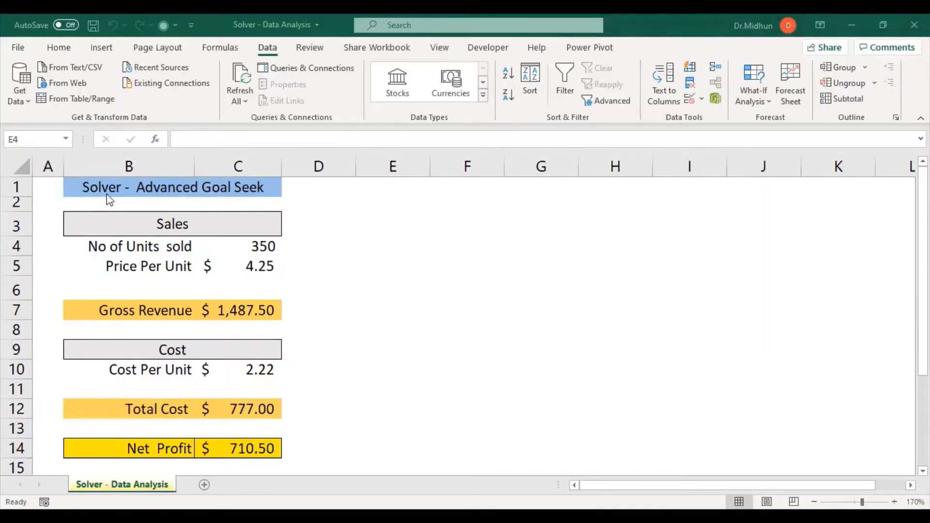
Walk through the Sales and Cost blocks and the Net Profit (=C7-C12), Gross Revenue (=C4*C5) and Total Cost (=C4*C10) formulas.
{"action": "left_click_drag", "start_coordinate": [98, 223], "coordinate": [125, 454]}
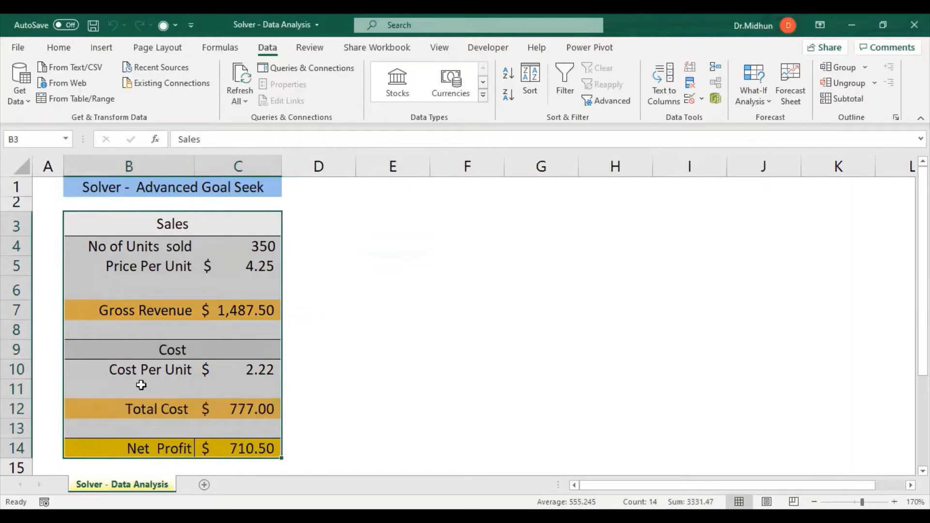
{"action": "left_click", "coordinate": [173, 350]}
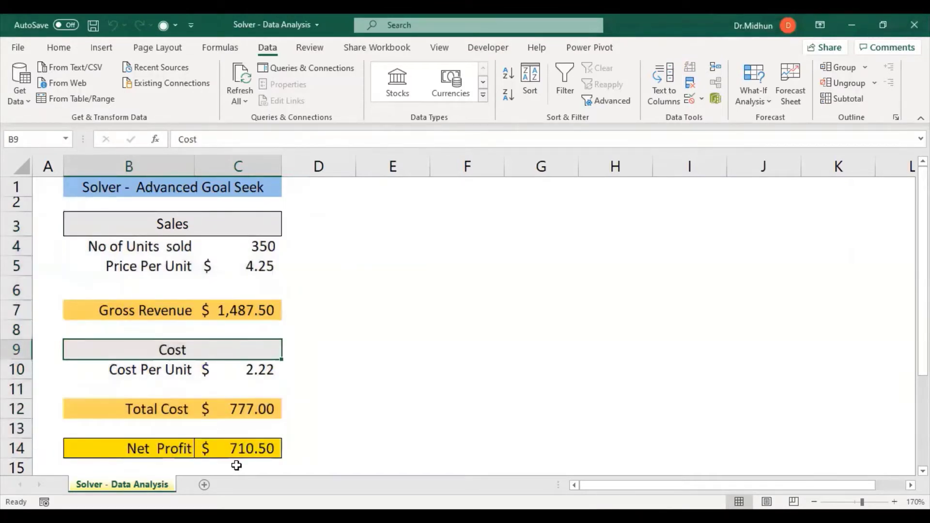
{"action": "left_click", "coordinate": [155, 447]}
{"action": "left_click", "coordinate": [227, 449]}
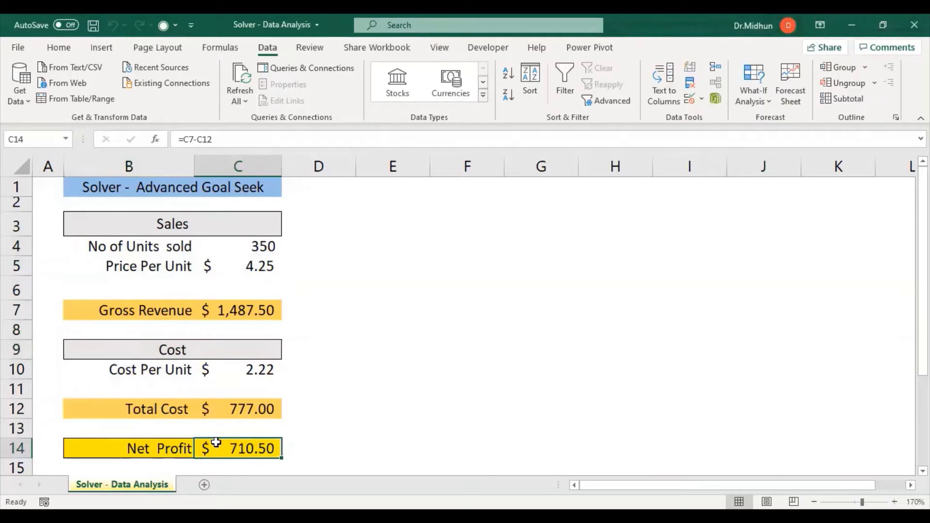
{"action": "left_click_drag", "start_coordinate": [143, 353], "coordinate": [143, 410]}
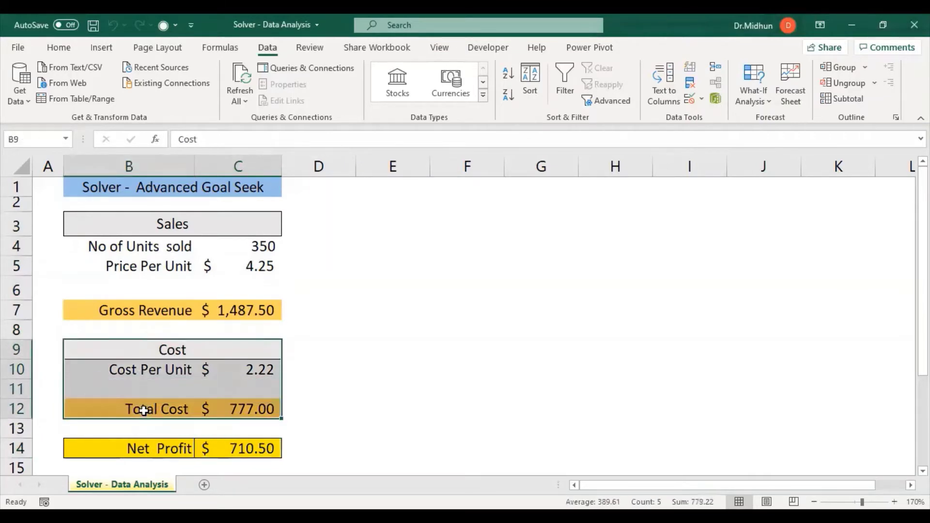
{"action": "left_click_drag", "start_coordinate": [102, 224], "coordinate": [108, 310]}
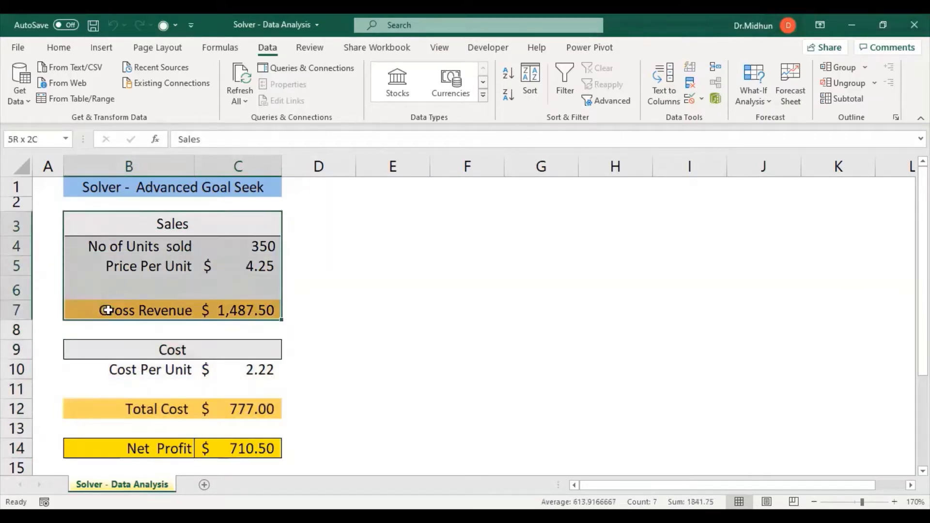
{"action": "left_click", "coordinate": [252, 446]}
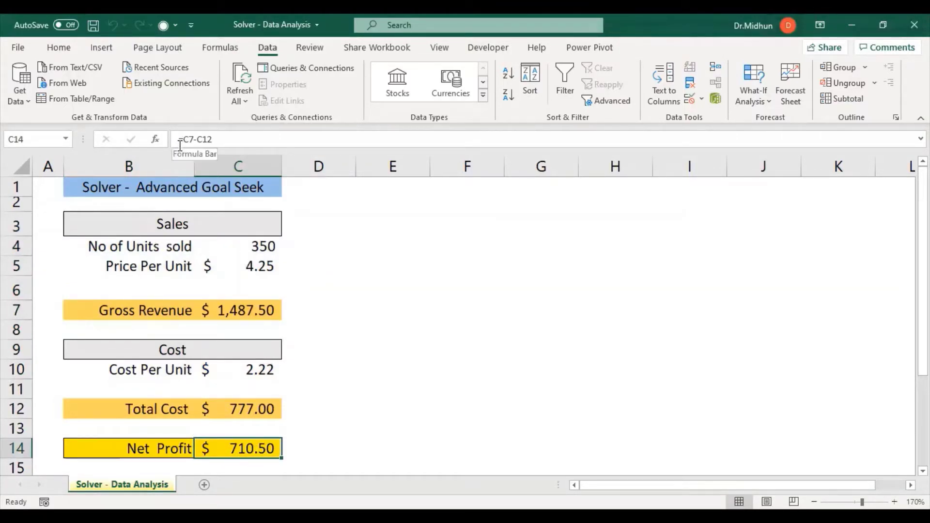
{"action": "left_click", "coordinate": [244, 421]}
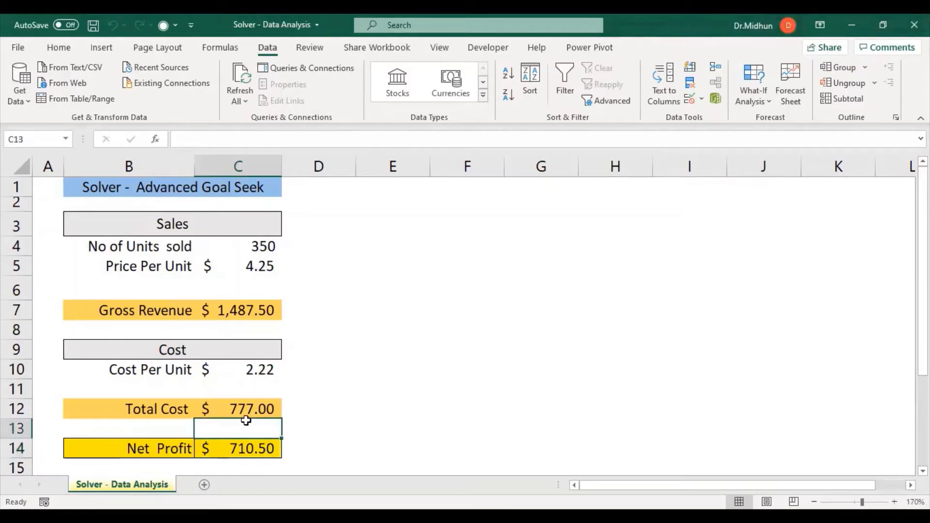
{"action": "left_click", "coordinate": [246, 308]}
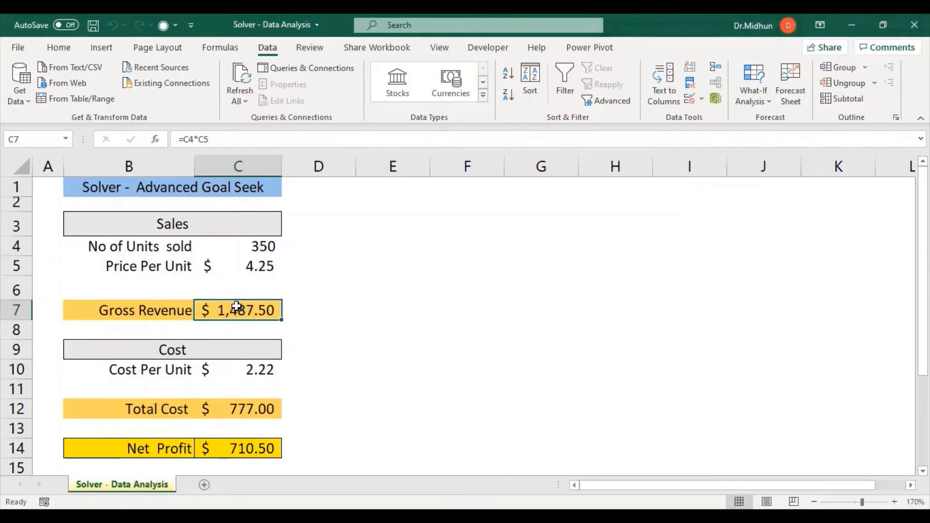
{"action": "left_click", "coordinate": [250, 407]}
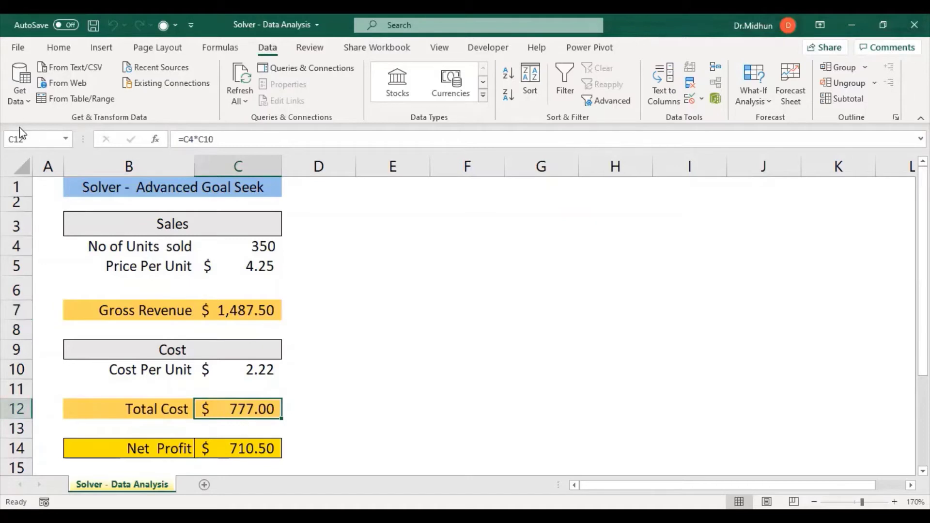
{"action": "left_click", "coordinate": [251, 451]}
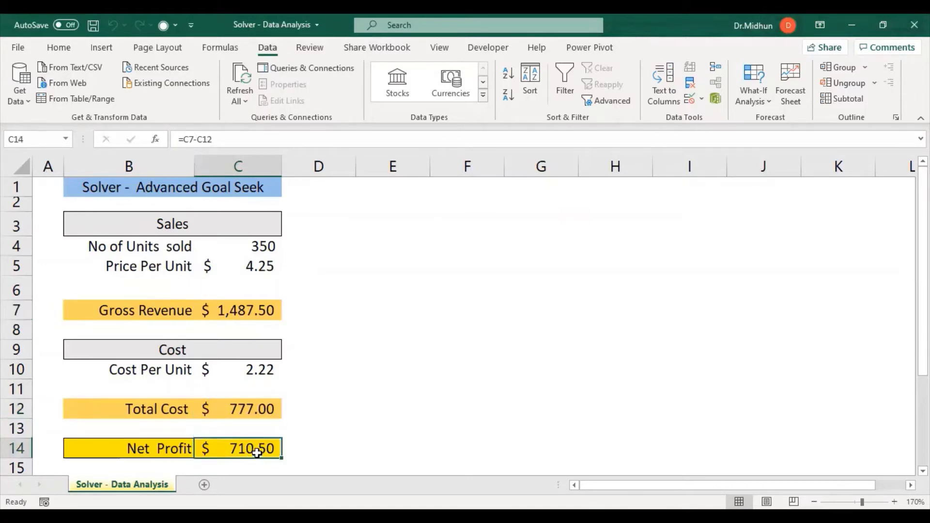
{"action": "left_click", "coordinate": [221, 411]}
{"action": "left_click", "coordinate": [238, 310]}
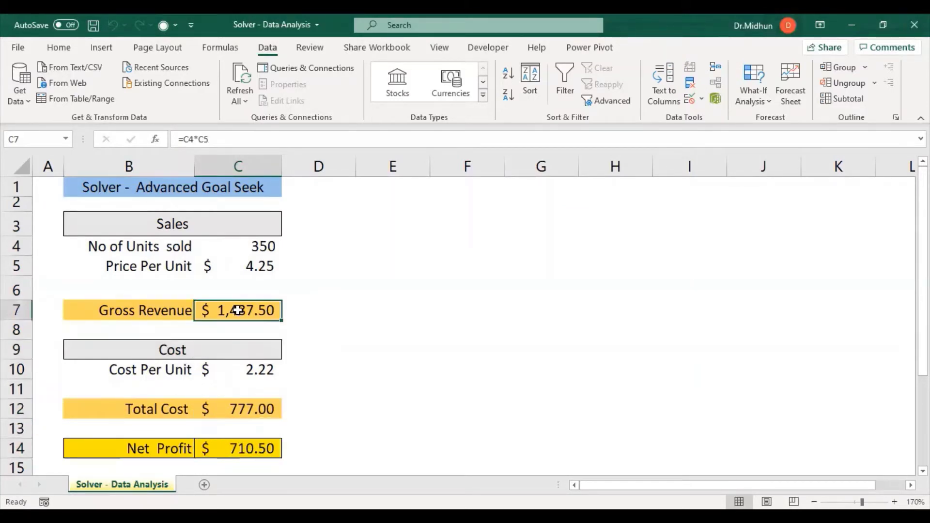
{"action": "left_click", "coordinate": [233, 414]}
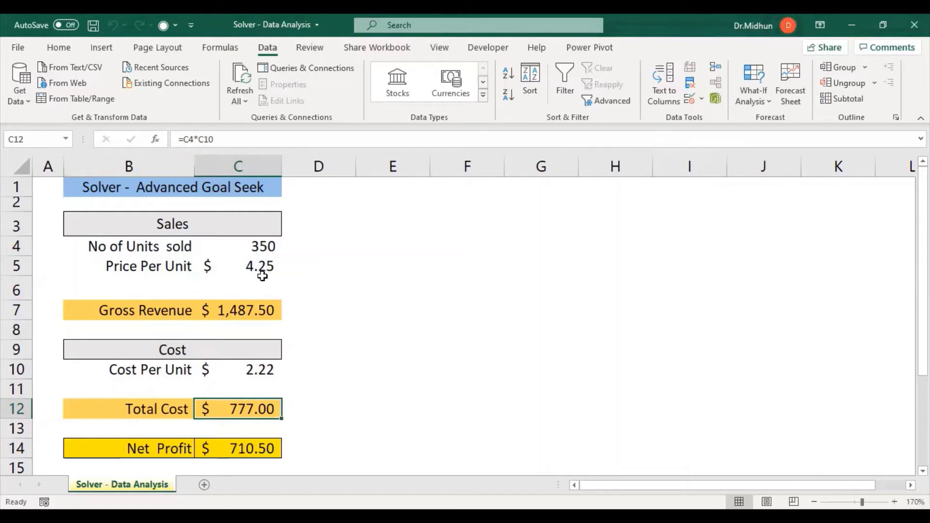
Point out the inputs 350 units, 4.25 price and 2.22 cost and how they feed each formula.
{"action": "left_click", "coordinate": [253, 244]}
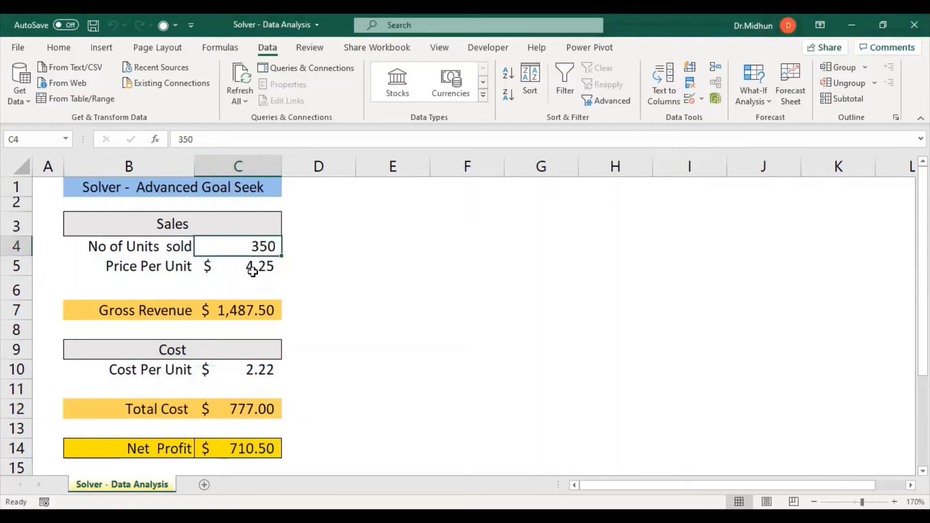
{"action": "left_click", "coordinate": [246, 374]}
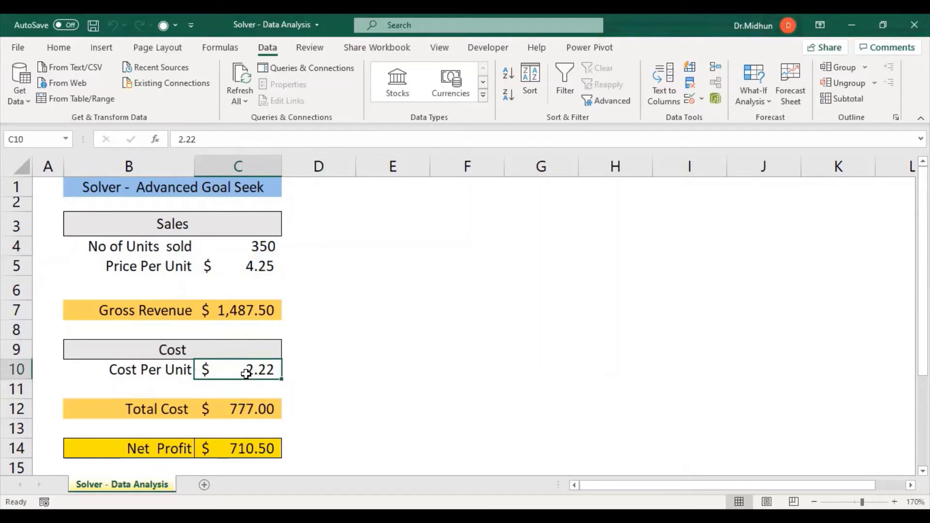
{"action": "left_click", "coordinate": [257, 408]}
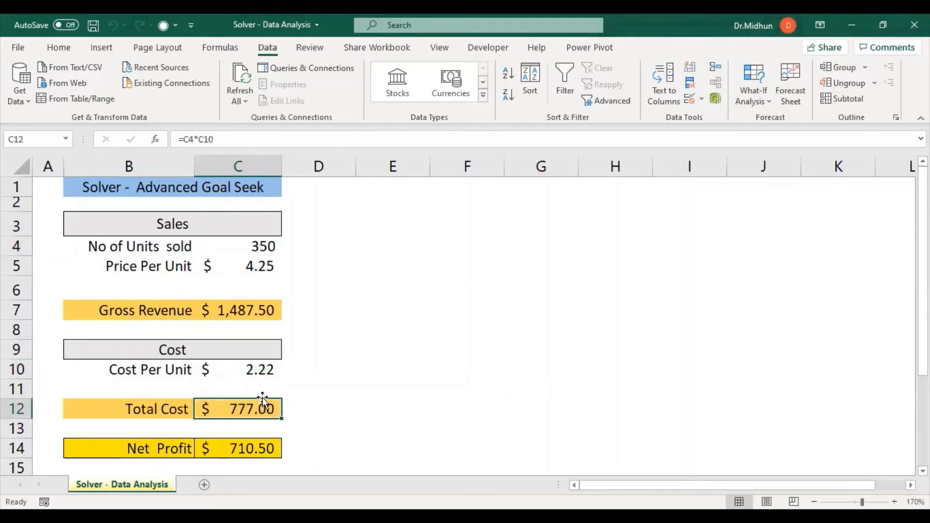
{"action": "left_click", "coordinate": [242, 313]}
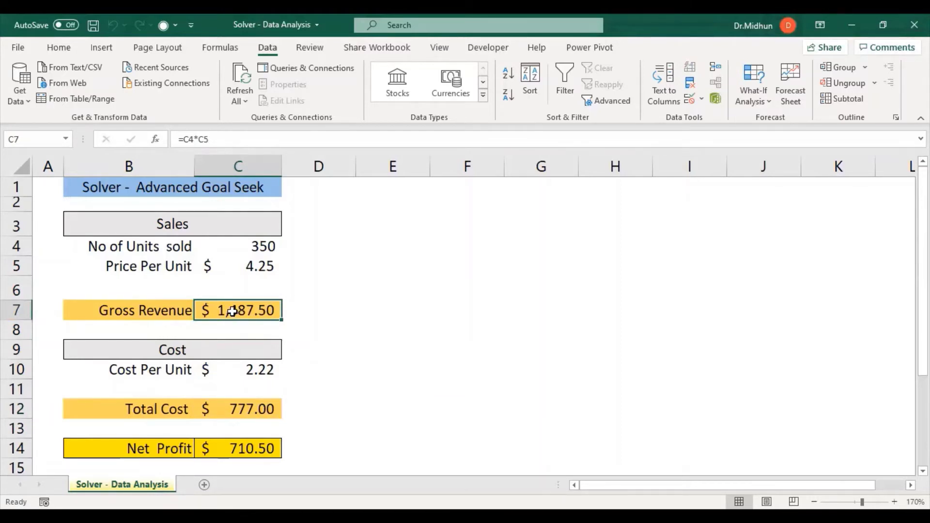
{"action": "left_click", "coordinate": [264, 245]}
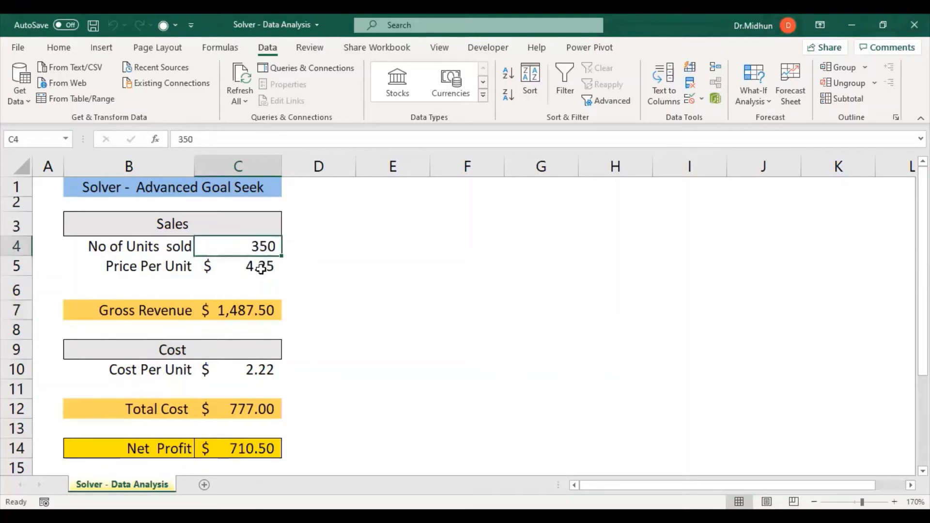
{"action": "left_click", "coordinate": [260, 268]}
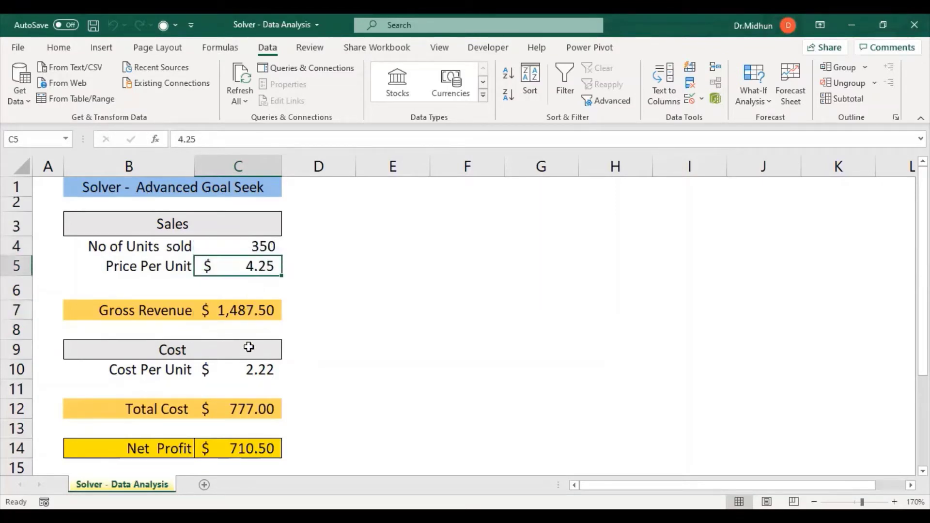
{"action": "left_click", "coordinate": [189, 354]}
{"action": "left_click", "coordinate": [209, 409], "text": "shift"}
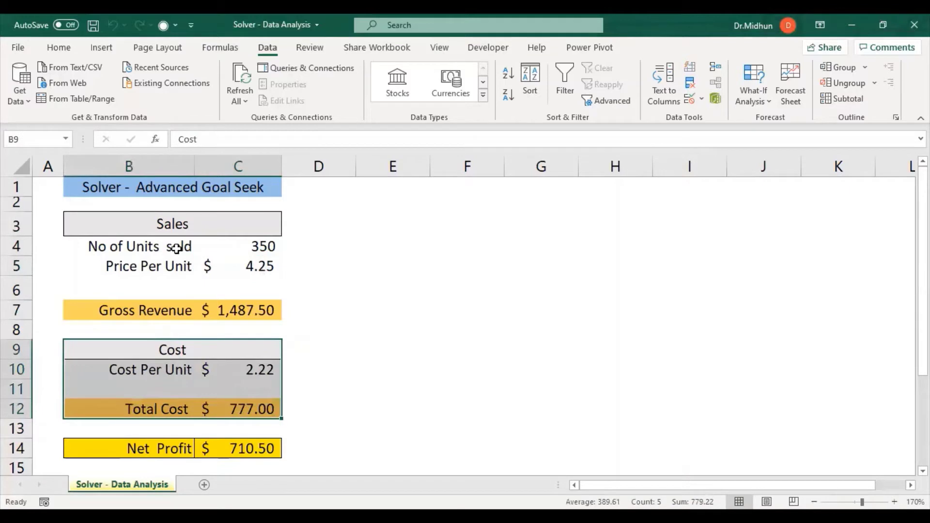
{"action": "left_click_drag", "start_coordinate": [147, 221], "coordinate": [180, 300]}
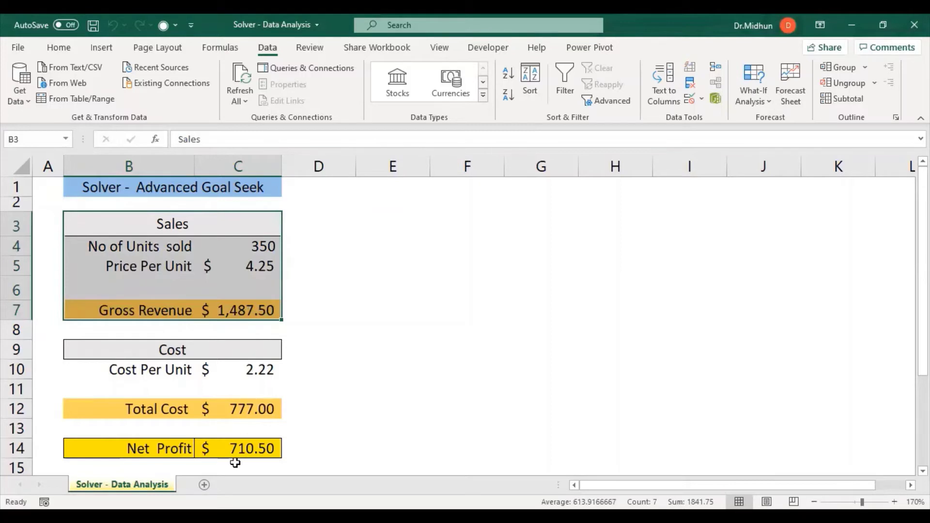
{"action": "left_click", "coordinate": [236, 448]}
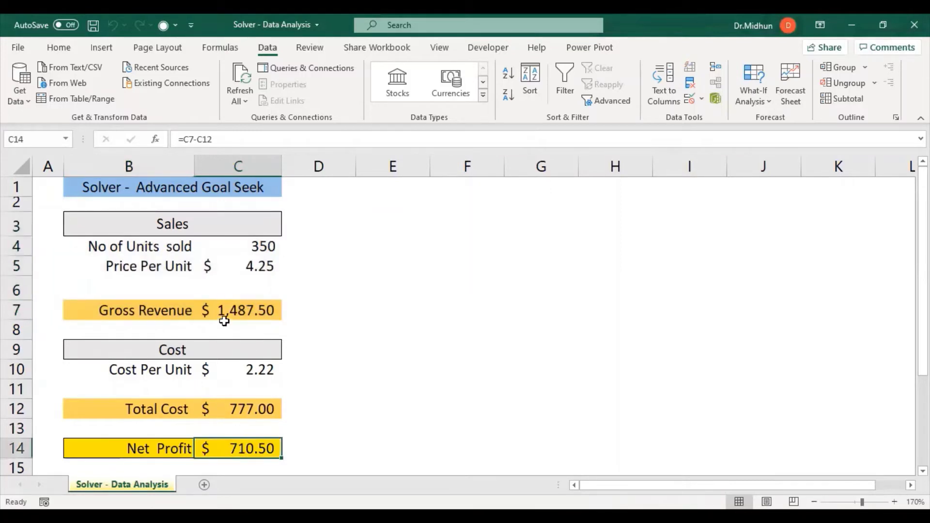
{"action": "left_click", "coordinate": [236, 408]}
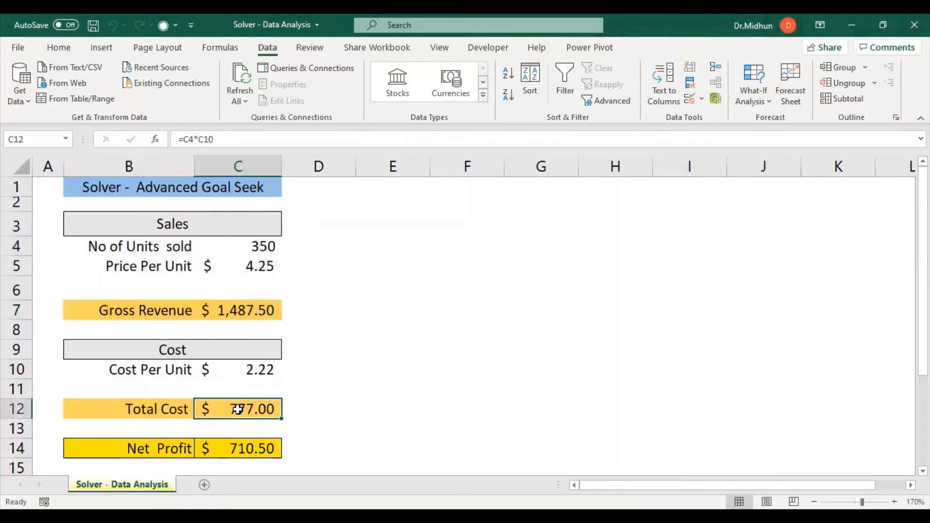
{"action": "left_click", "coordinate": [251, 310]}
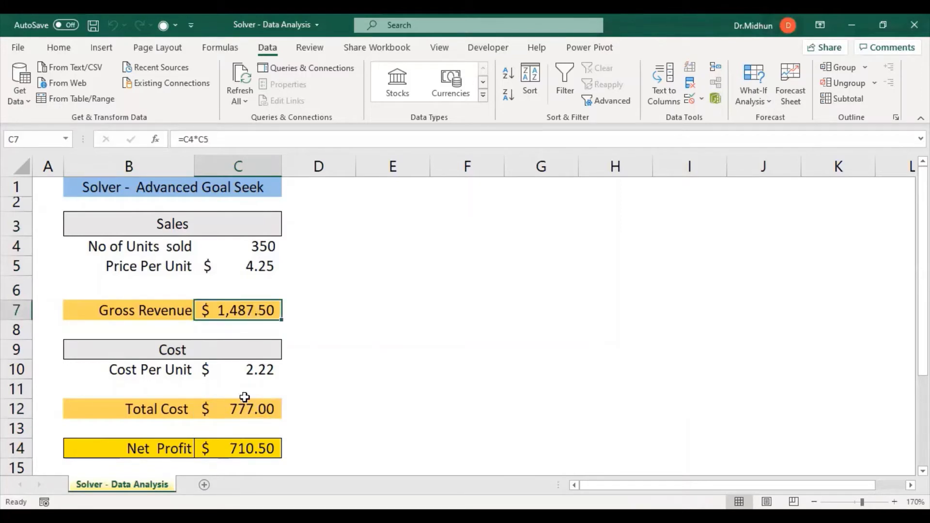
{"action": "left_click", "coordinate": [239, 448]}
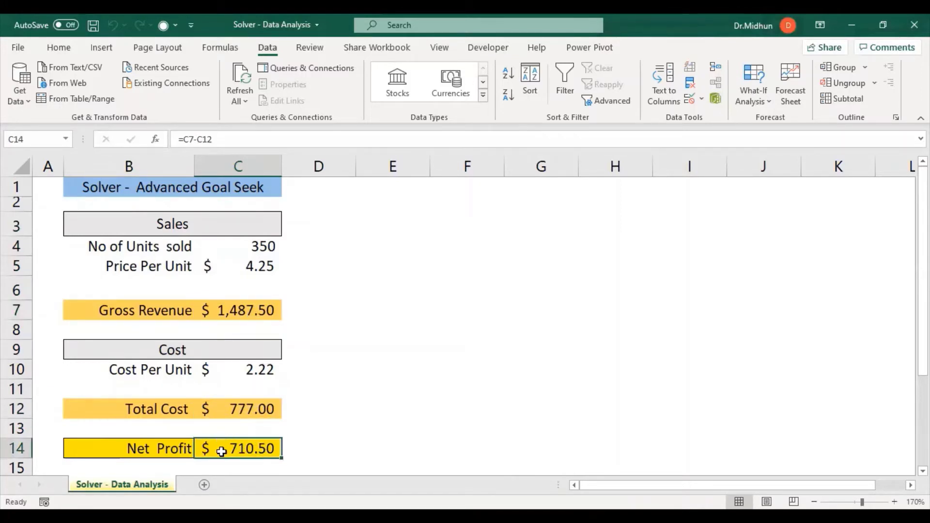
{"action": "left_click_drag", "start_coordinate": [93, 220], "coordinate": [137, 446]}
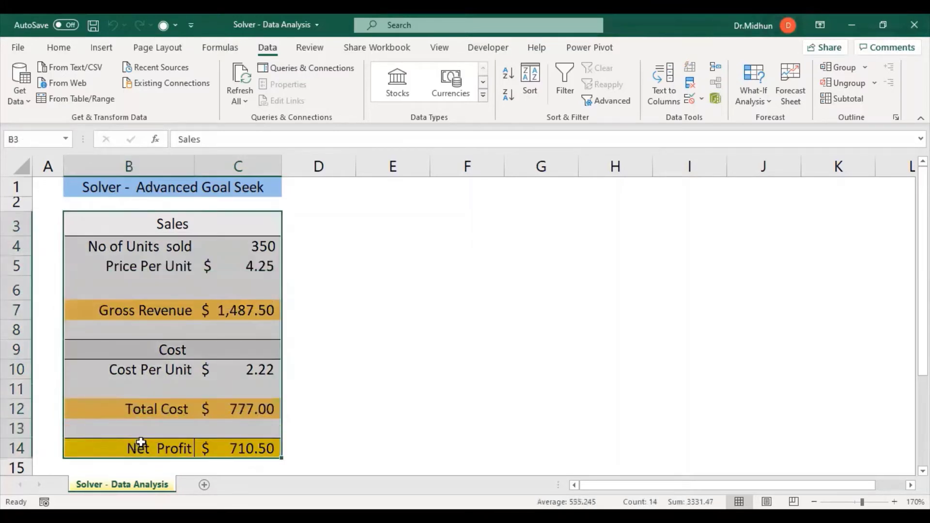
{"action": "left_click", "coordinate": [298, 448]}
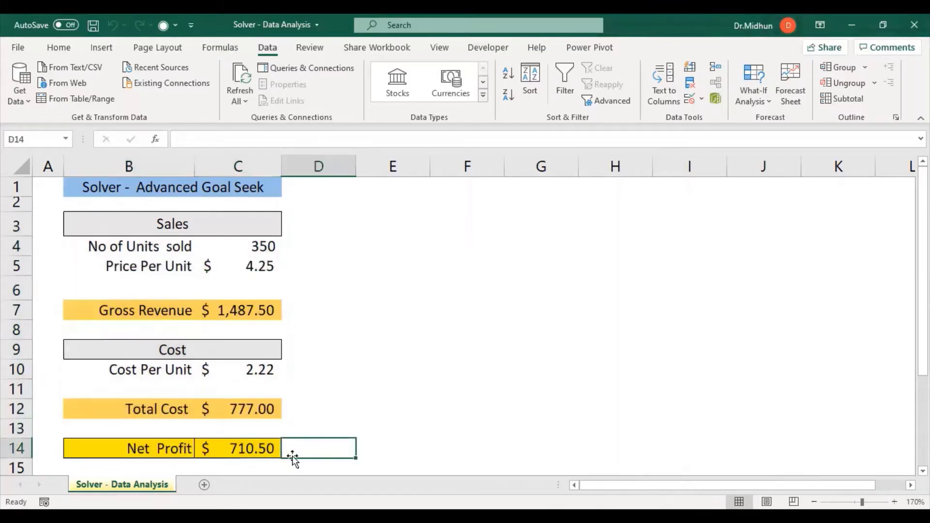
{"action": "left_click", "coordinate": [249, 452]}
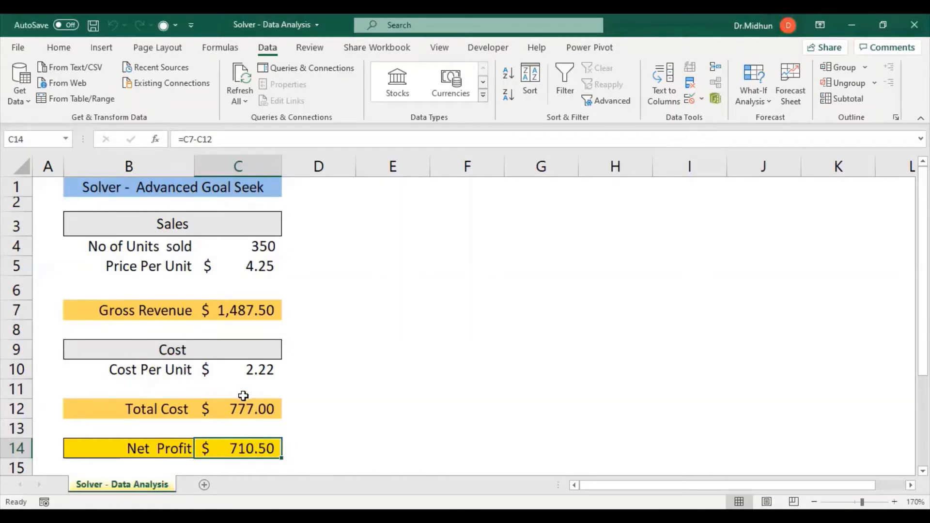
Recheck the units, price and cost inputs and the Gross Revenue, Total Cost and Net Profit calculations.
{"action": "left_click", "coordinate": [254, 374]}
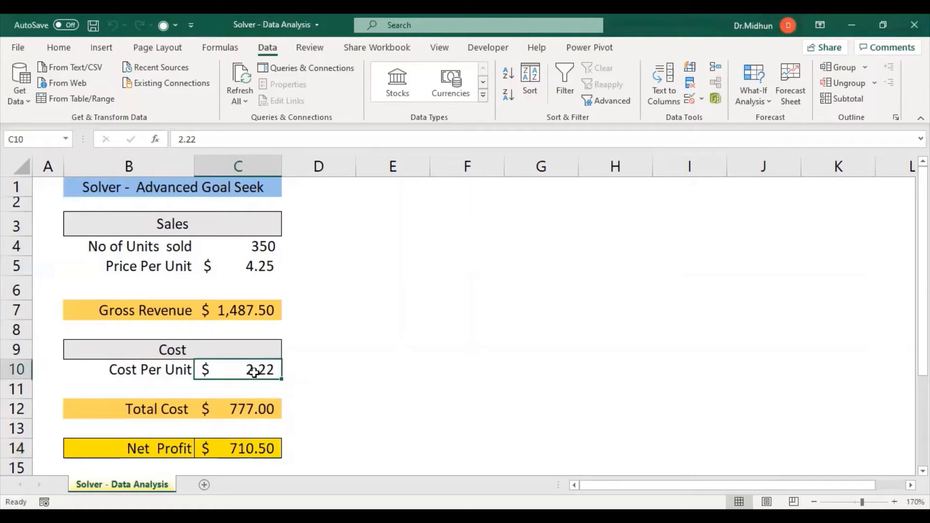
{"action": "left_click", "coordinate": [247, 266]}
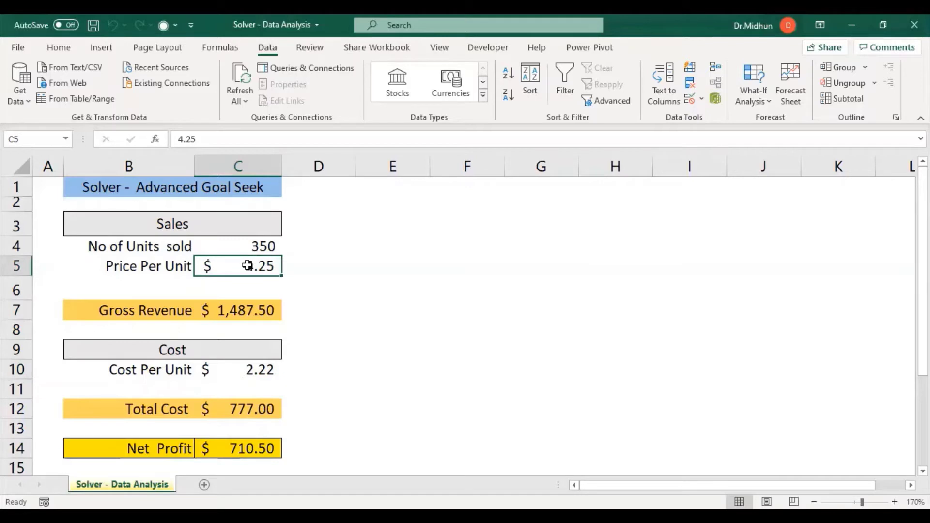
{"action": "left_click", "coordinate": [262, 245]}
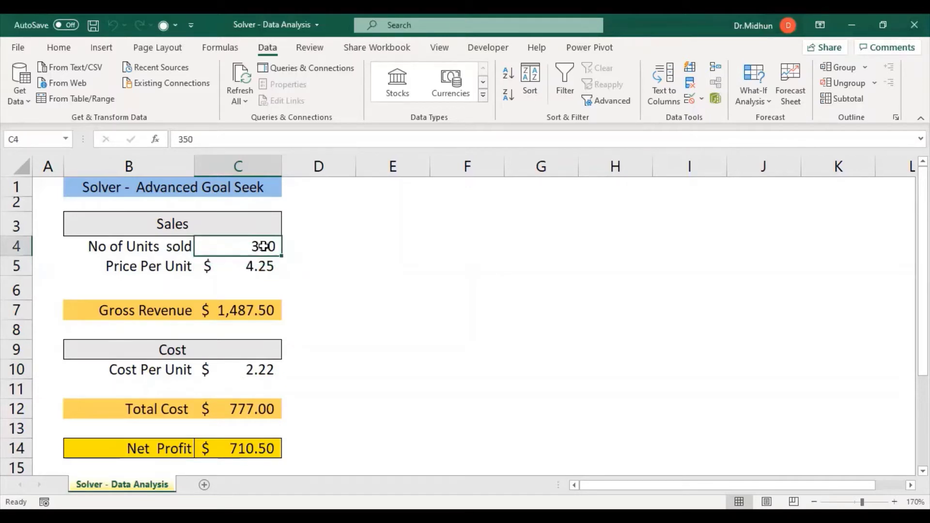
{"action": "left_click", "coordinate": [262, 266]}
{"action": "left_click", "coordinate": [255, 370]}
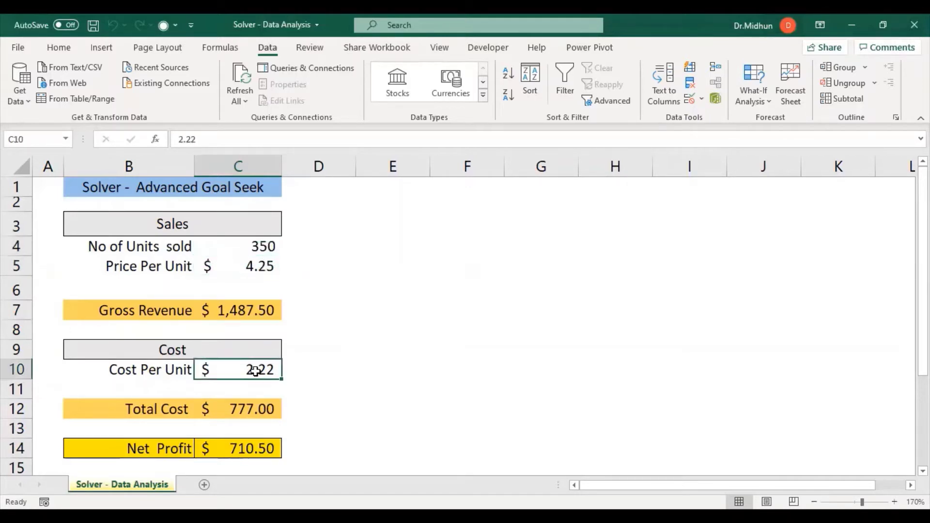
{"action": "left_click", "coordinate": [244, 311]}
{"action": "left_click", "coordinate": [243, 416]}
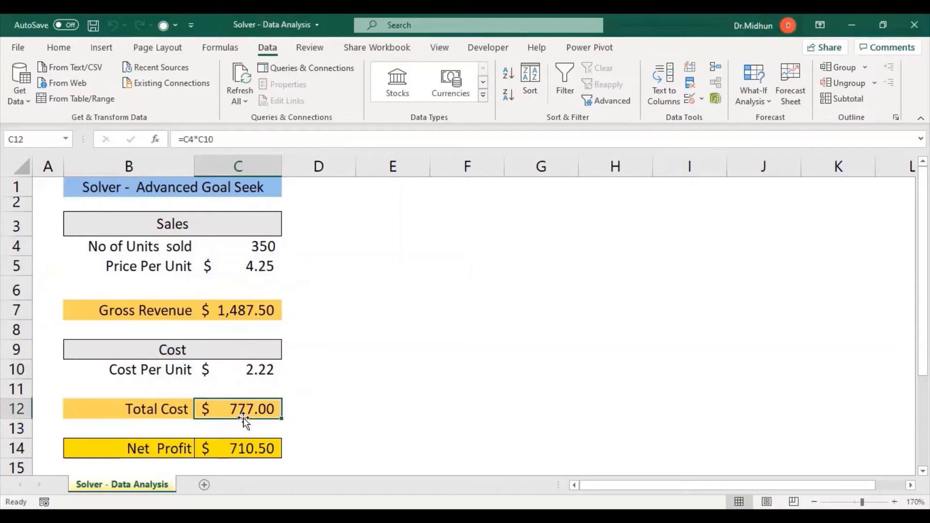
{"action": "left_click", "coordinate": [243, 451]}
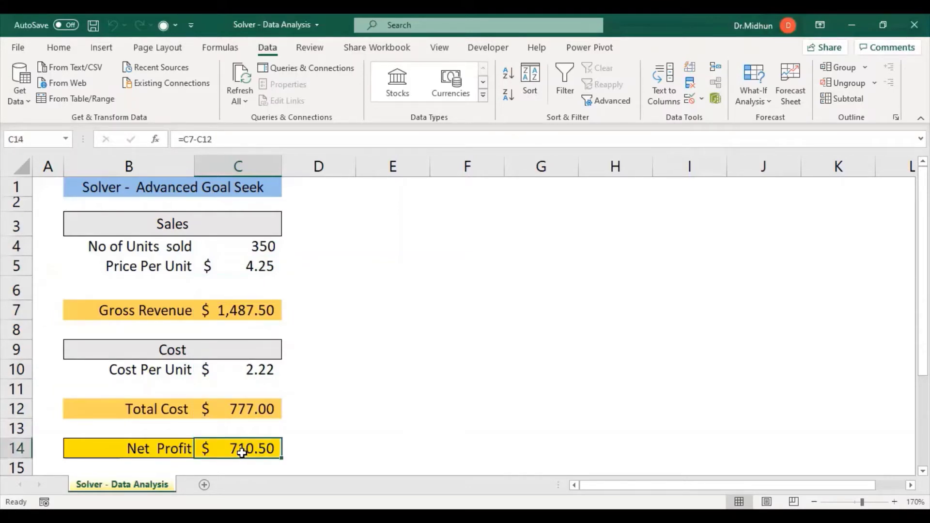
{"action": "left_click", "coordinate": [262, 246]}
{"action": "left_click", "coordinate": [259, 268]}
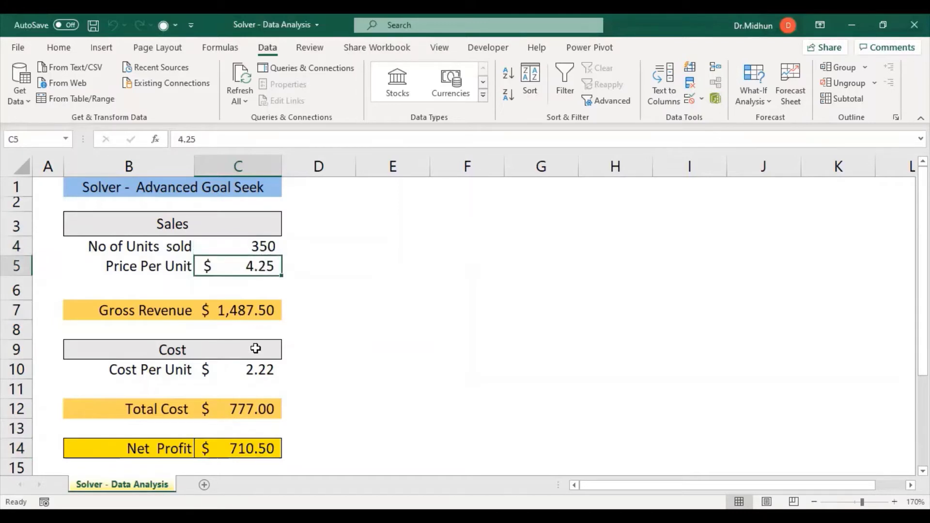
{"action": "left_click", "coordinate": [263, 370]}
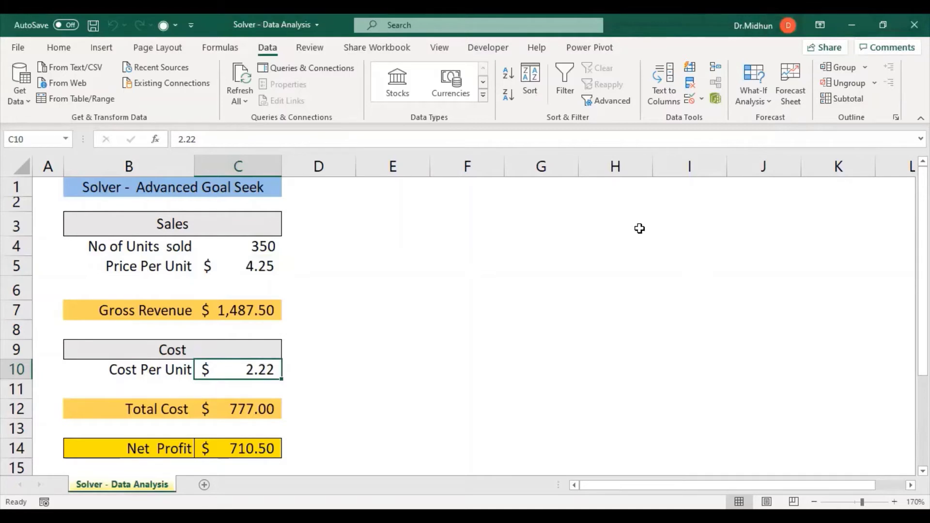
Enable the Solver Add-in through Excel Options' Excel Add-ins manager.
{"action": "left_click", "coordinate": [17, 47]}
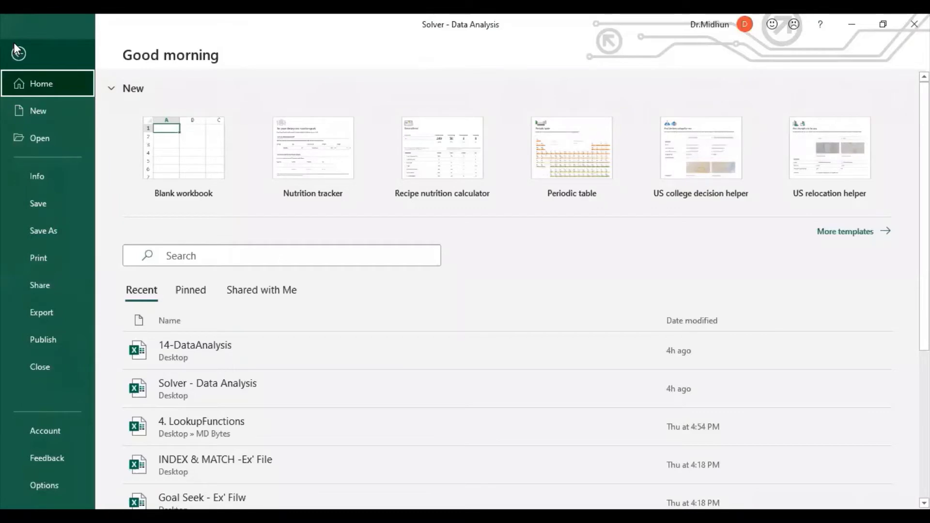
{"action": "left_click", "coordinate": [41, 485]}
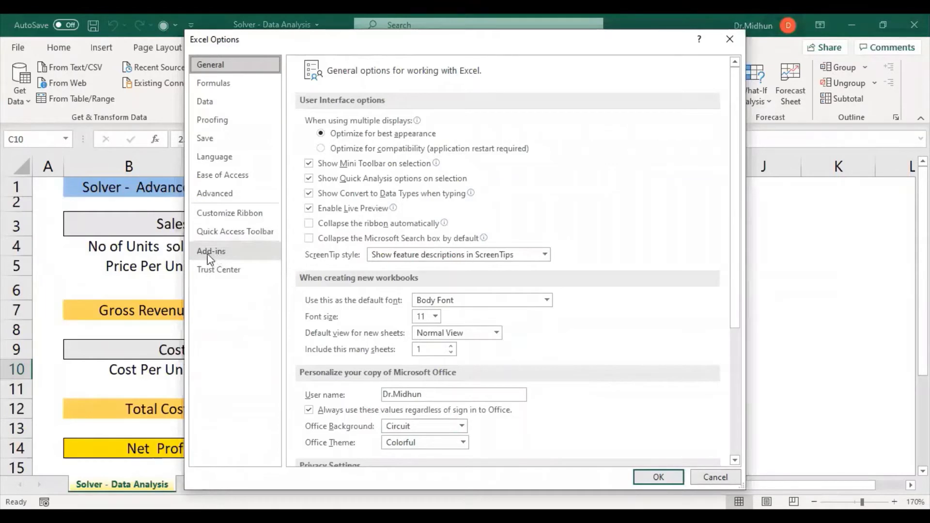
{"action": "left_click", "coordinate": [220, 254]}
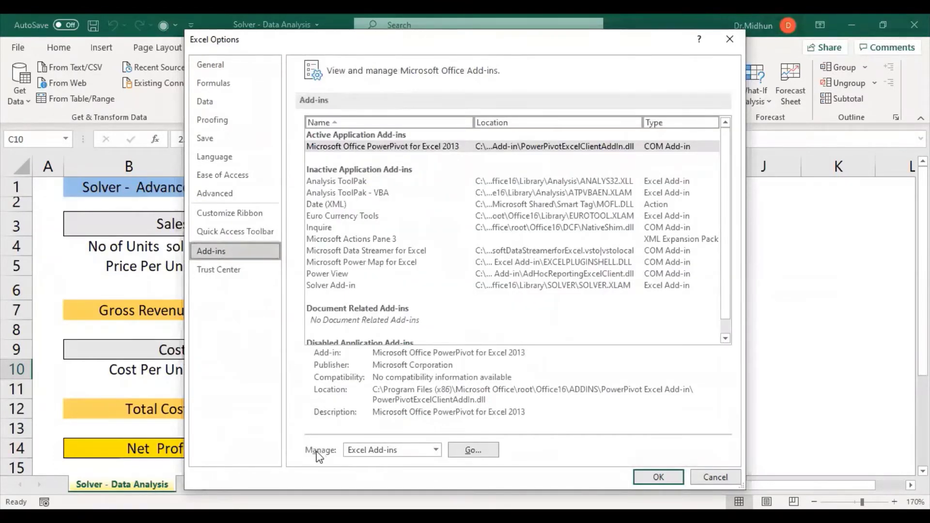
{"action": "left_click", "coordinate": [436, 450]}
{"action": "left_click", "coordinate": [384, 455]}
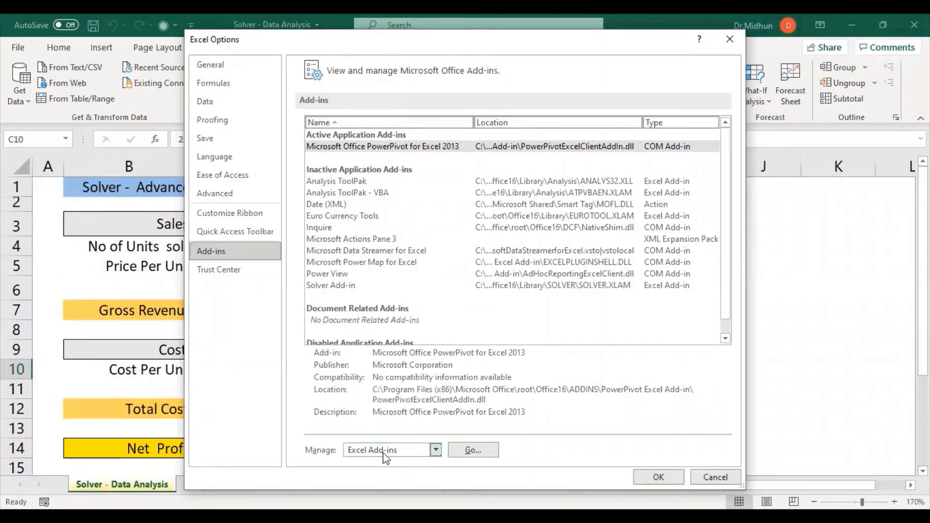
{"action": "left_click", "coordinate": [478, 453]}
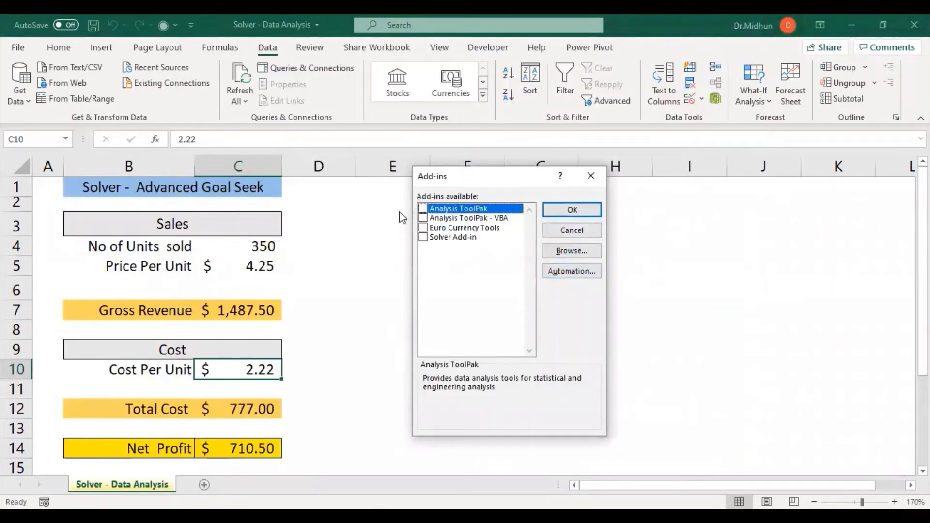
{"action": "left_click", "coordinate": [422, 237]}
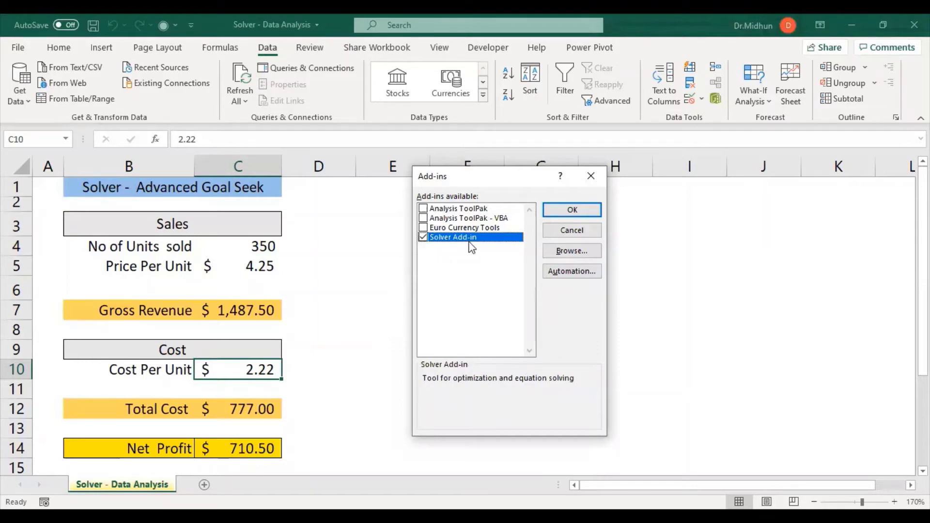
{"action": "left_click", "coordinate": [573, 211]}
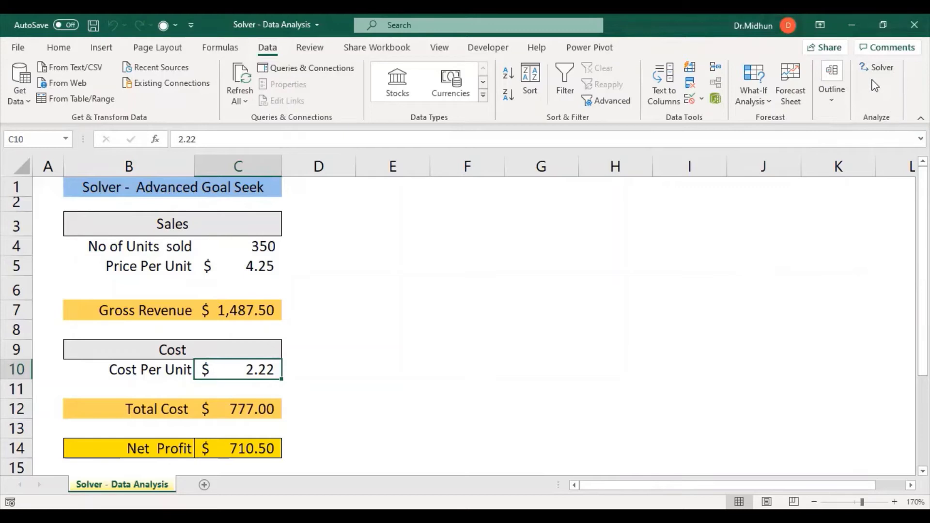
Select the Net Profit cell C14 and launch Solver from the Data ribbon.
{"action": "left_click", "coordinate": [248, 443]}
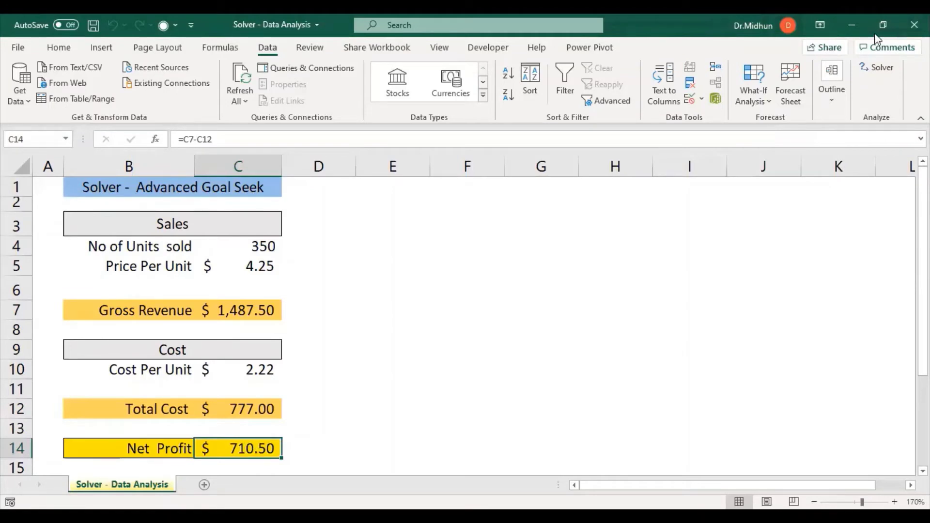
{"action": "left_click", "coordinate": [875, 74]}
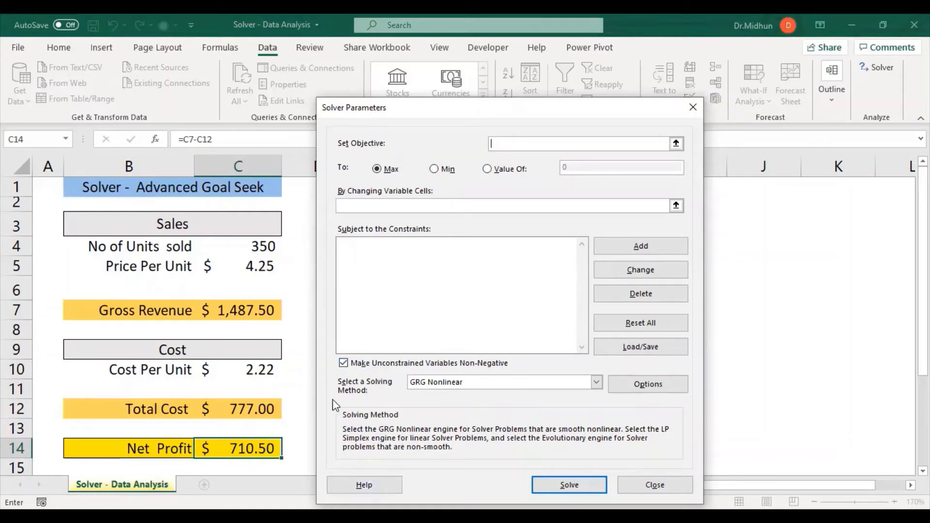
Set Solver's objective to $C$14 with Value Of 1000, changing units sold in C4.
{"action": "left_click", "coordinate": [505, 144]}
{"action": "left_click", "coordinate": [255, 446]}
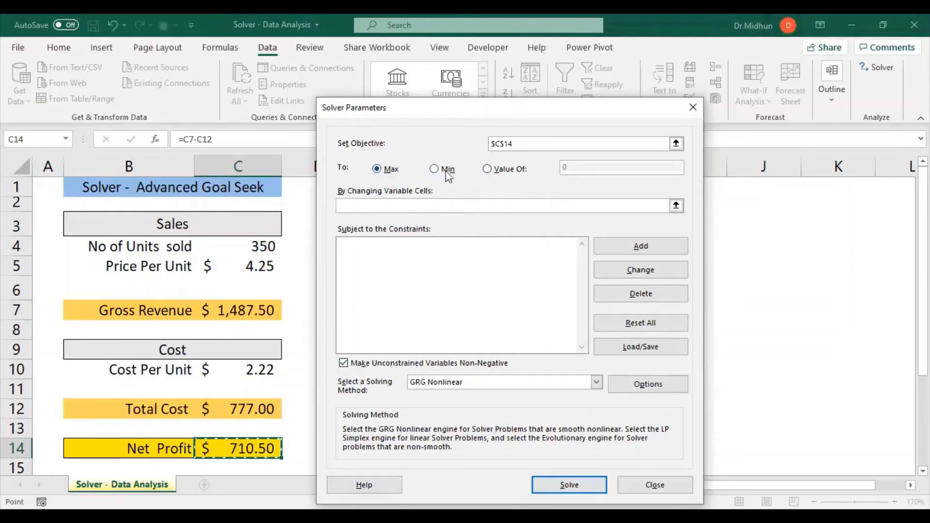
{"action": "left_click", "coordinate": [489, 170]}
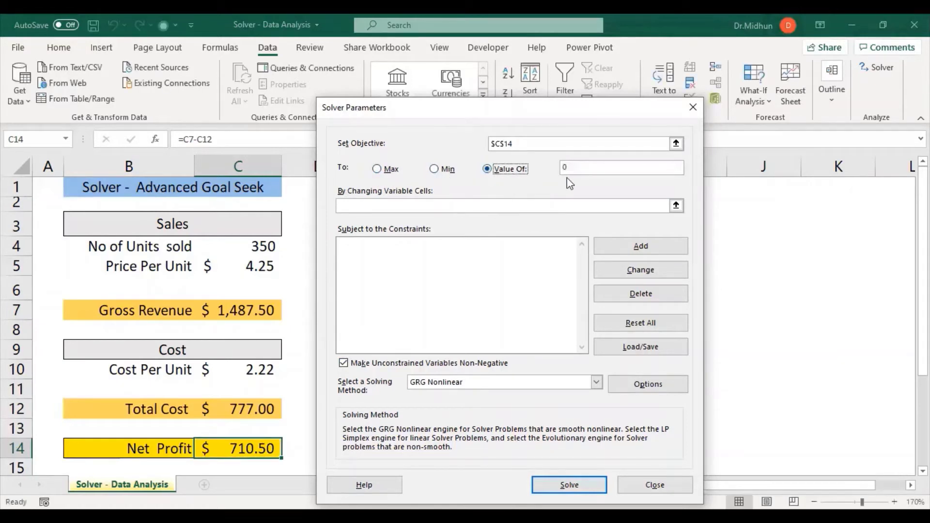
{"action": "left_click", "coordinate": [581, 169]}
{"action": "left_click", "coordinate": [458, 208]}
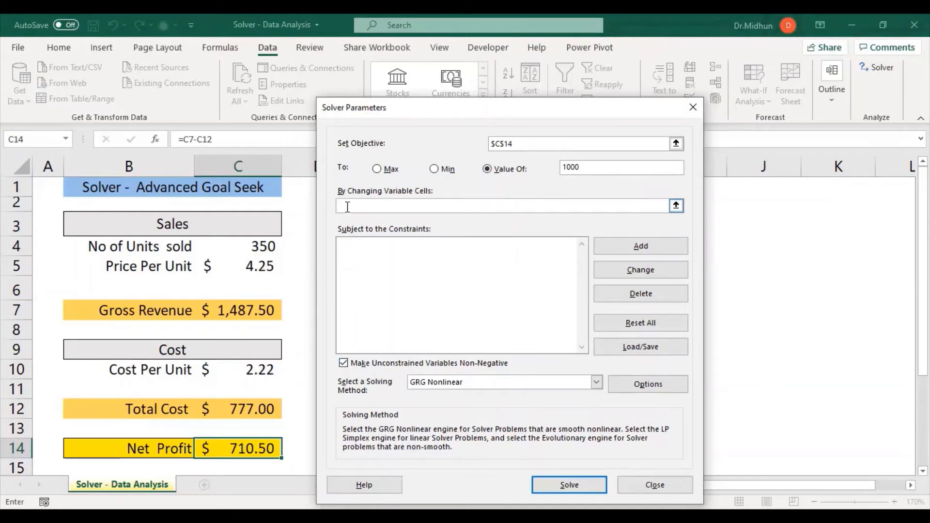
{"action": "left_click", "coordinate": [260, 246]}
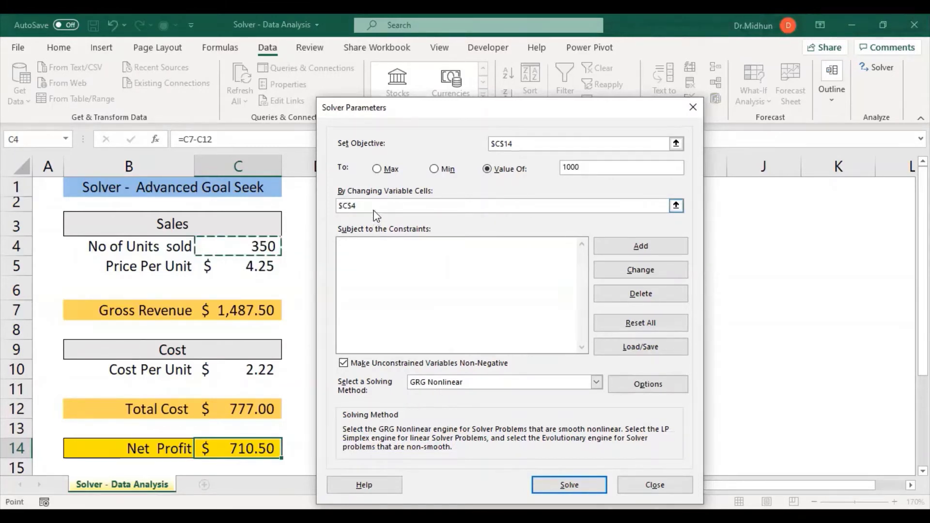
Extend the variable cells to $C$4:$C$5 and $C$10 for units, price and cost.
{"action": "type", "text": ","}
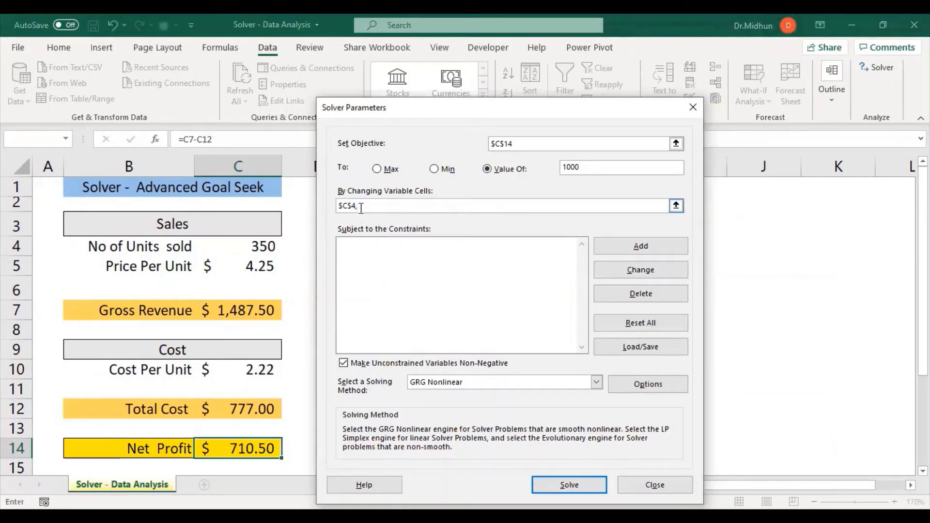
{"action": "left_click", "coordinate": [257, 246]}
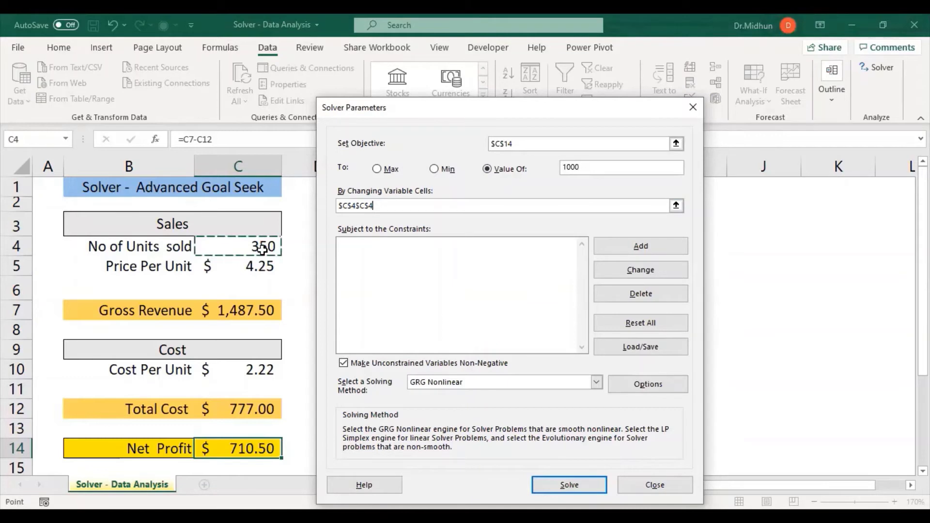
{"action": "key", "text": "shift+Down"}
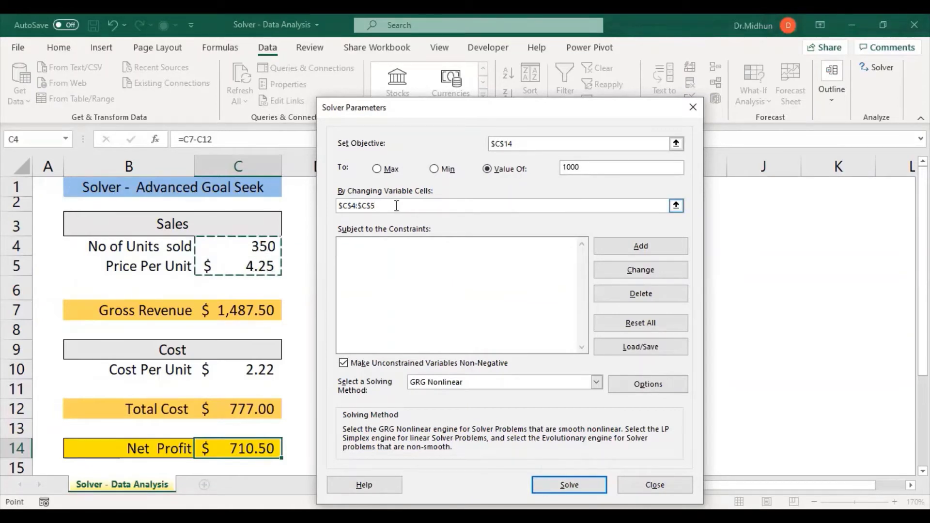
{"action": "type", "text": ","}
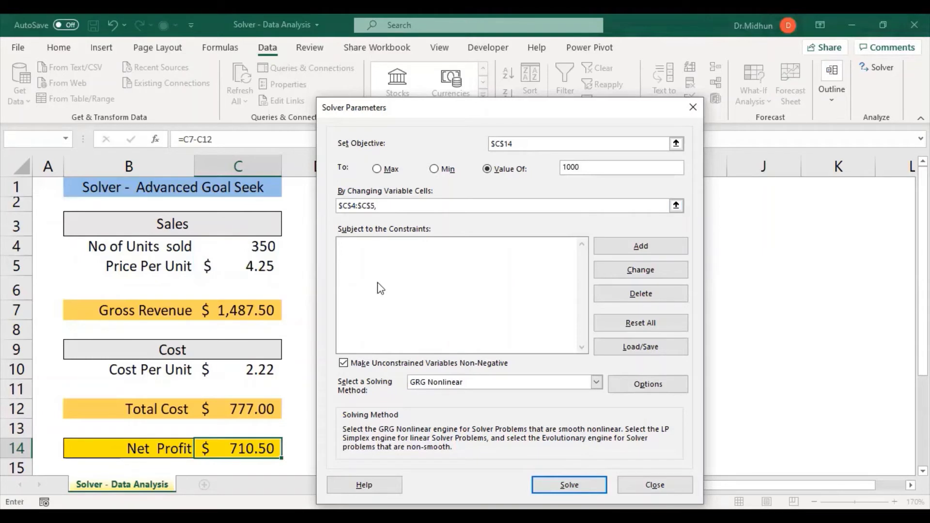
{"action": "left_click", "coordinate": [265, 369]}
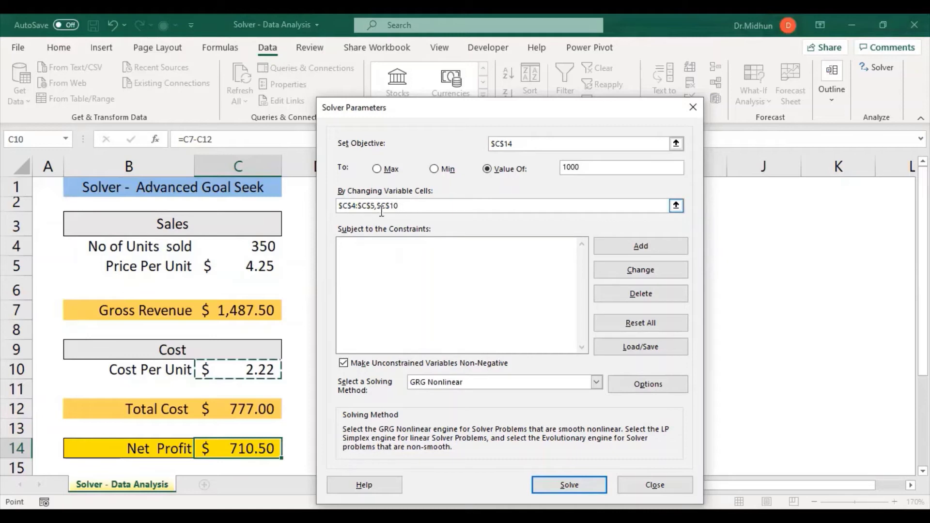
Confirm the 1000 target and variable cells, then run Solve.
{"action": "left_click", "coordinate": [587, 168]}
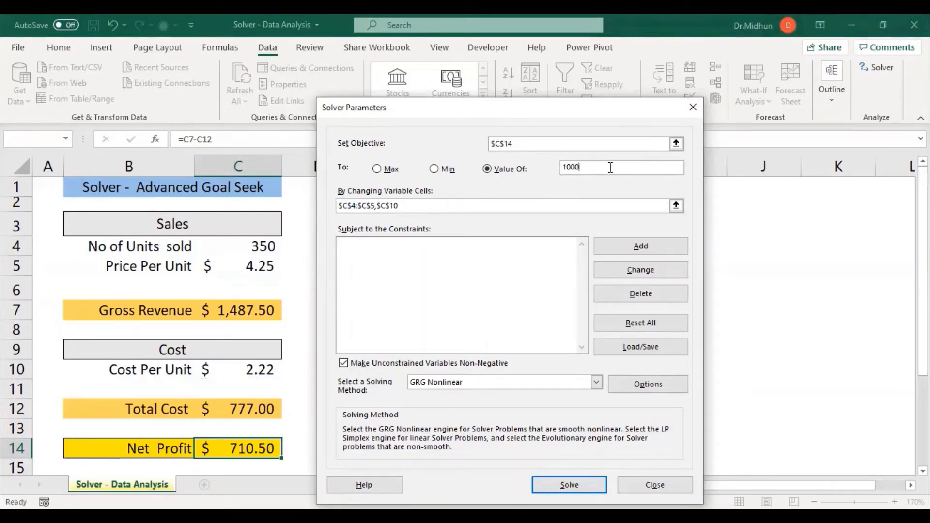
{"action": "left_click", "coordinate": [408, 205]}
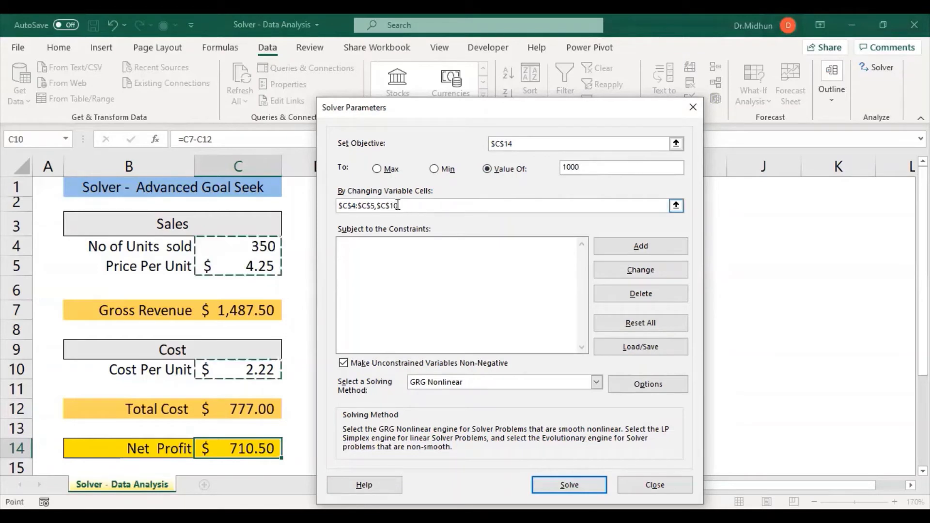
{"action": "left_click", "coordinate": [430, 228]}
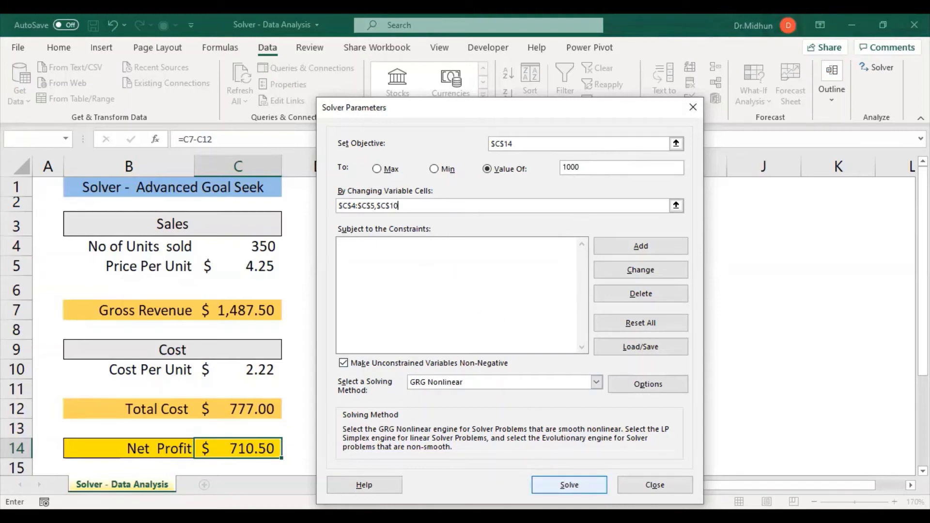
{"action": "left_click", "coordinate": [569, 484]}
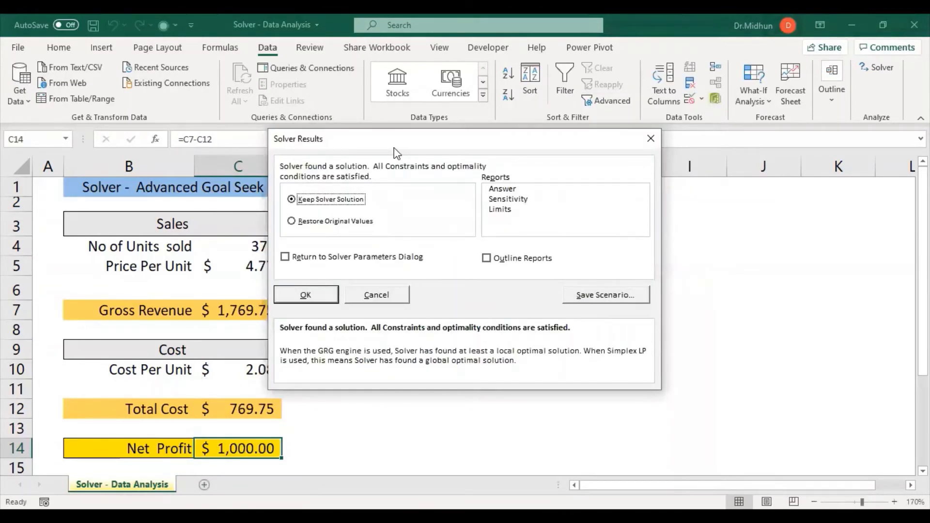
Review the unconstrained result, then cancel to restore 350 units and the 710.50 Net Profit.
{"action": "left_click_drag", "start_coordinate": [396, 152], "coordinate": [445, 158]}
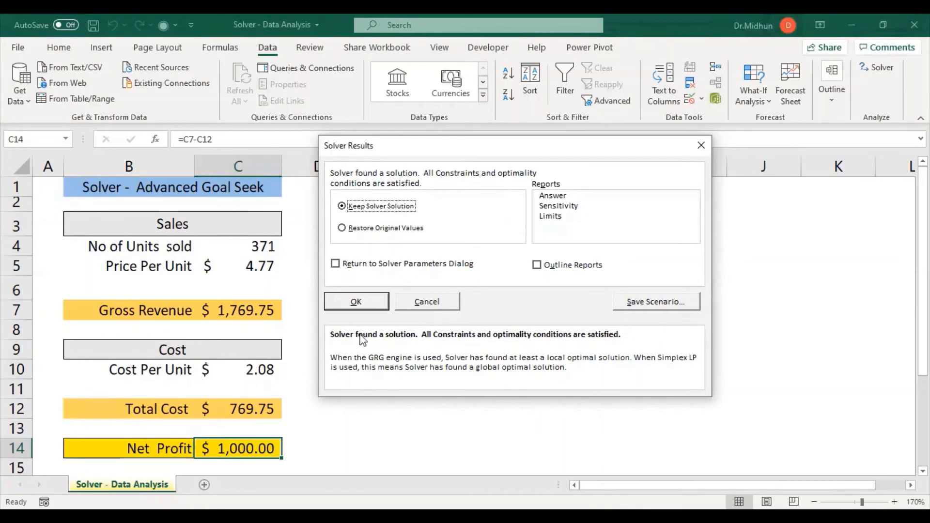
{"action": "left_click", "coordinate": [437, 304]}
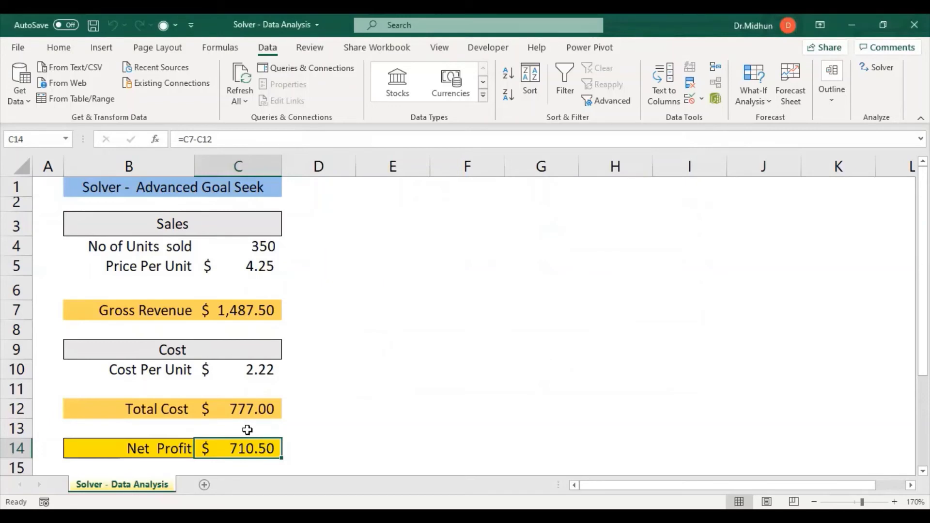
{"action": "left_click", "coordinate": [256, 370]}
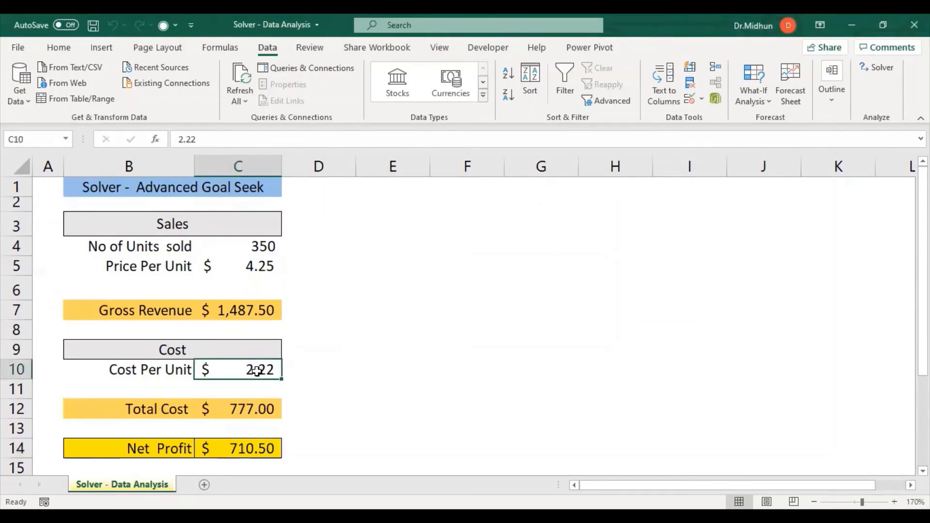
Reopen Solver and add the constraint $C$5 <= 5 on price per unit.
{"action": "left_click", "coordinate": [255, 268]}
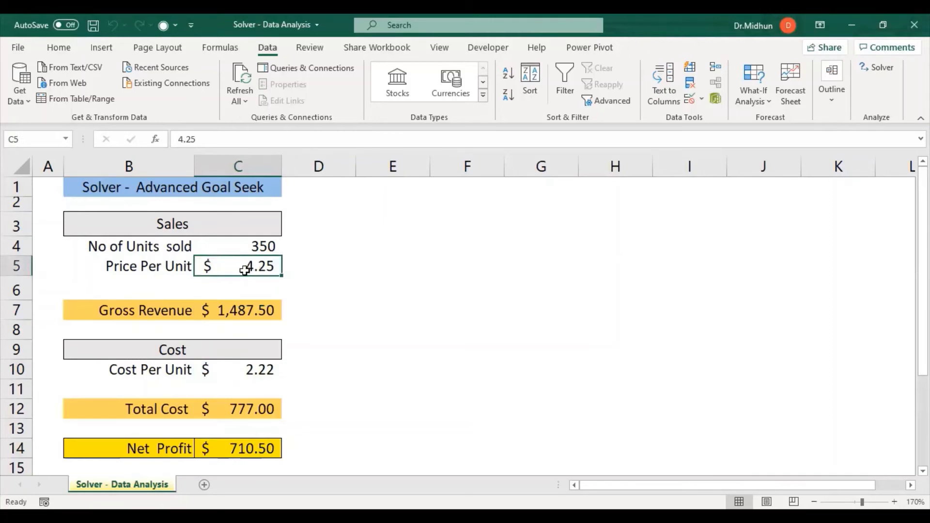
{"action": "left_click", "coordinate": [876, 68]}
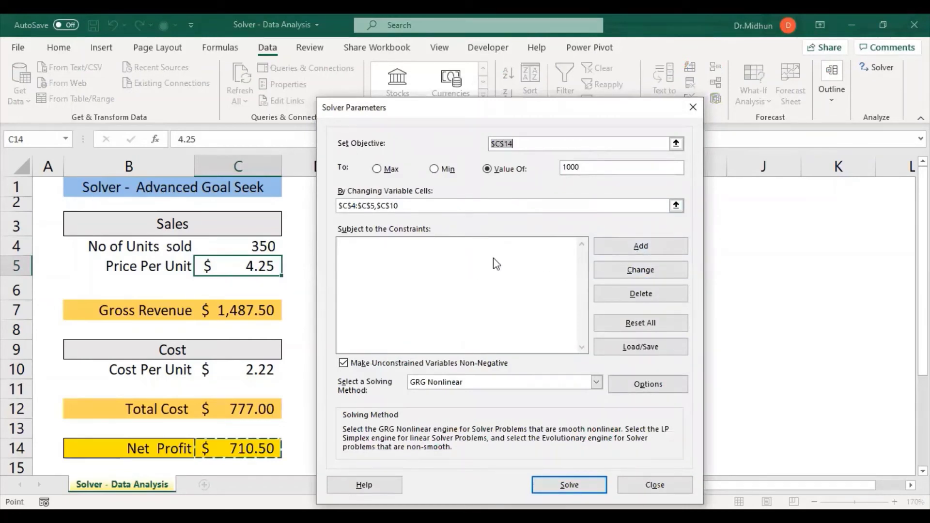
{"action": "left_click", "coordinate": [628, 256]}
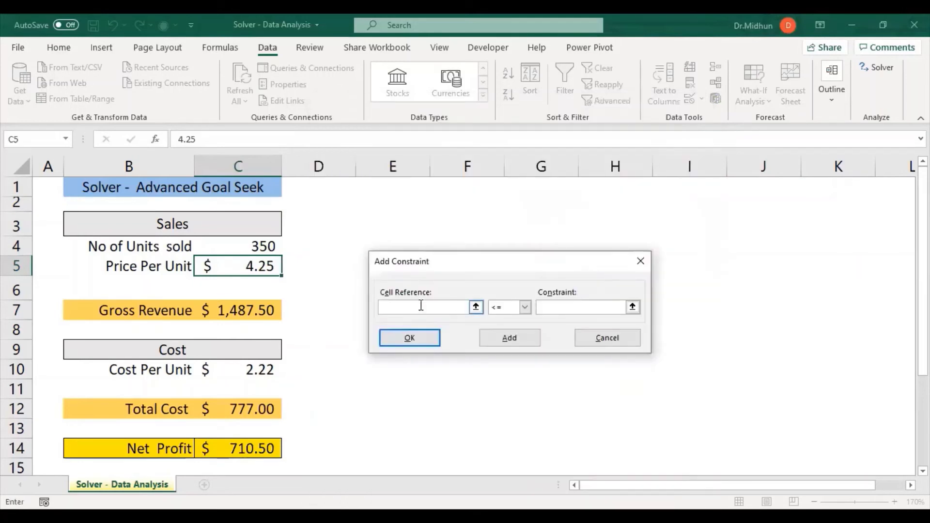
{"action": "left_click", "coordinate": [267, 266]}
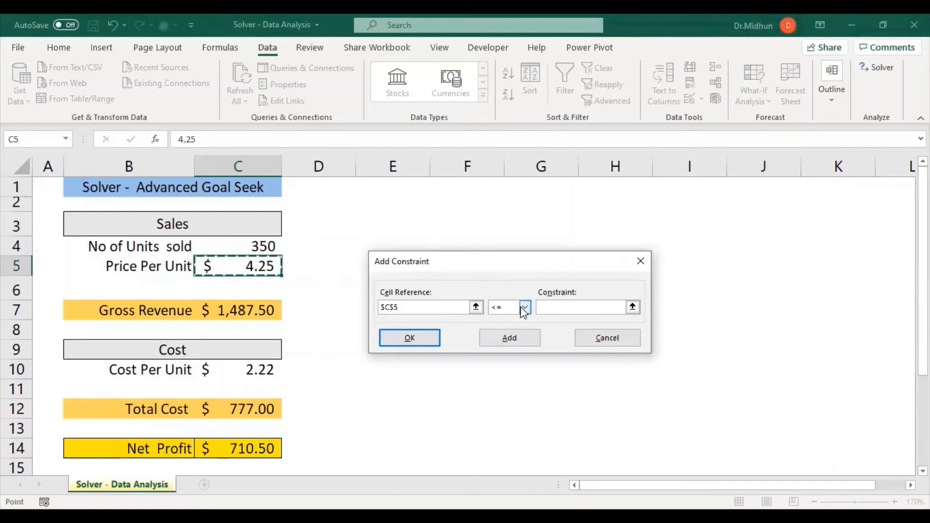
{"action": "left_click", "coordinate": [552, 314]}
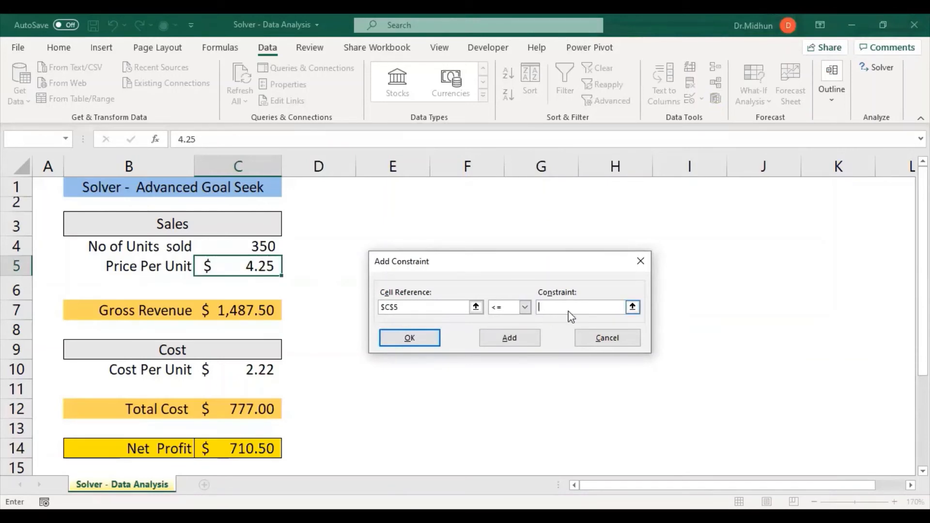
{"action": "type", "text": "5"}
{"action": "left_click", "coordinate": [419, 340]}
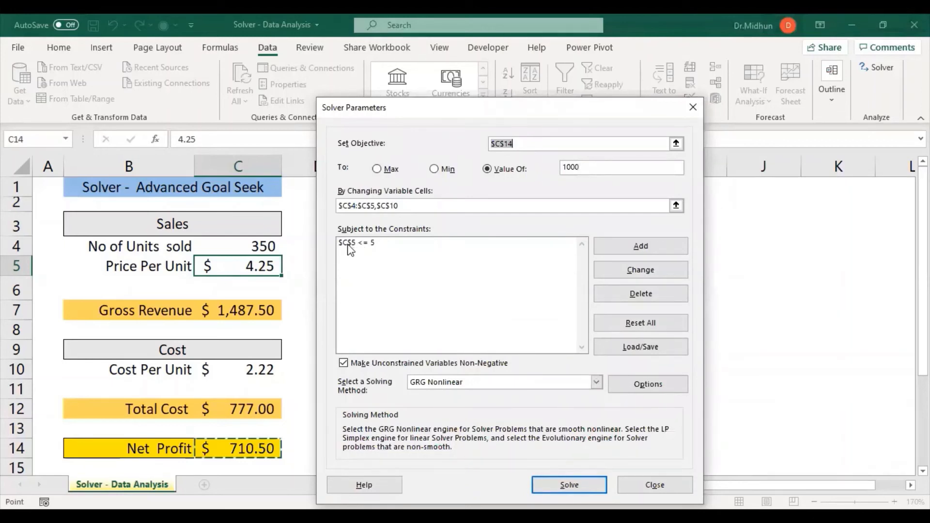
Add the price floor constraint $C$5 >= 4.25.
{"action": "left_click", "coordinate": [638, 246]}
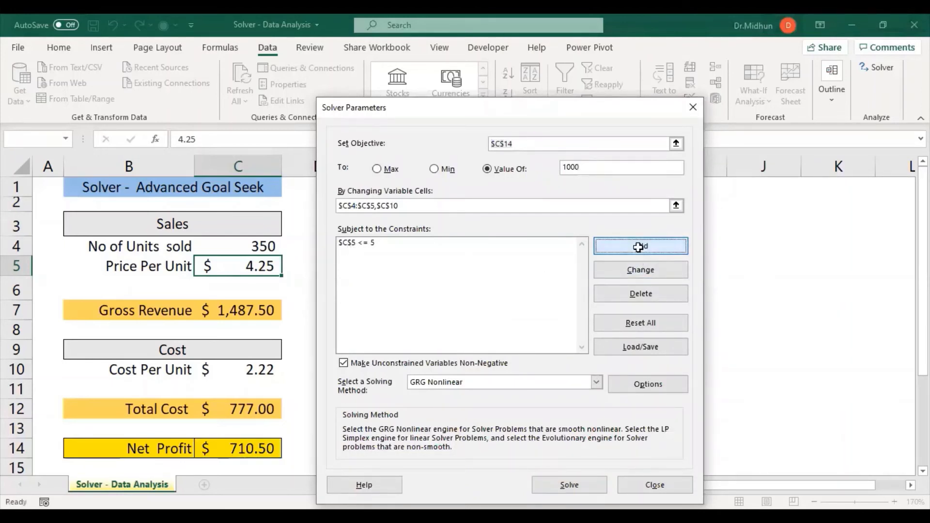
{"action": "left_click", "coordinate": [270, 264]}
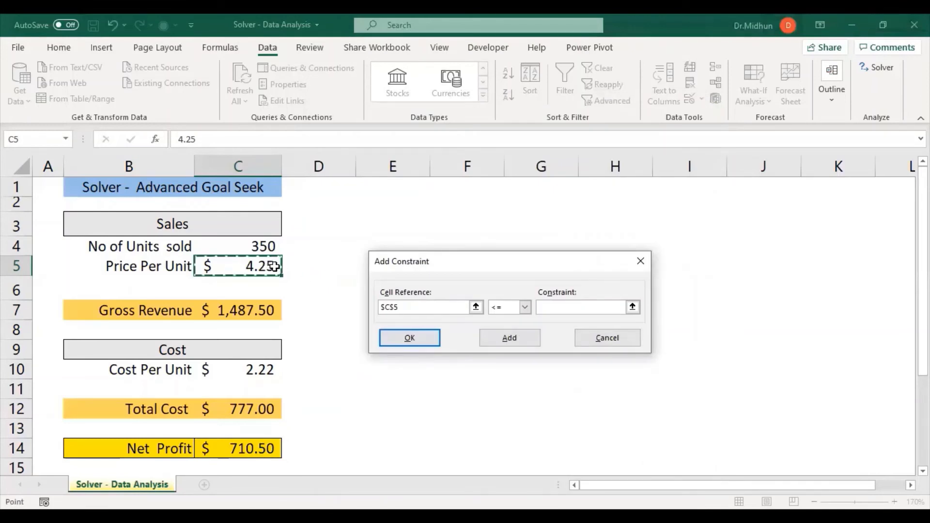
{"action": "left_click", "coordinate": [525, 307]}
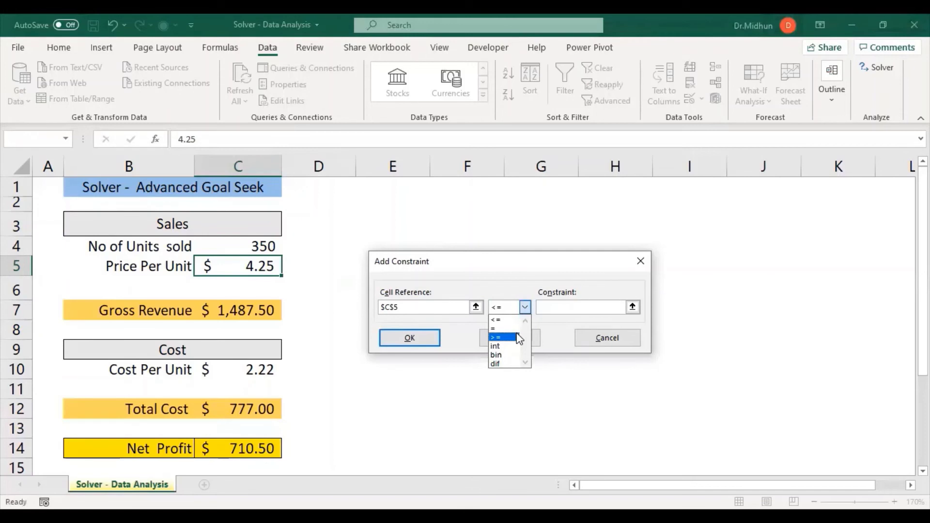
{"action": "left_click", "coordinate": [519, 338]}
{"action": "left_click", "coordinate": [545, 308]}
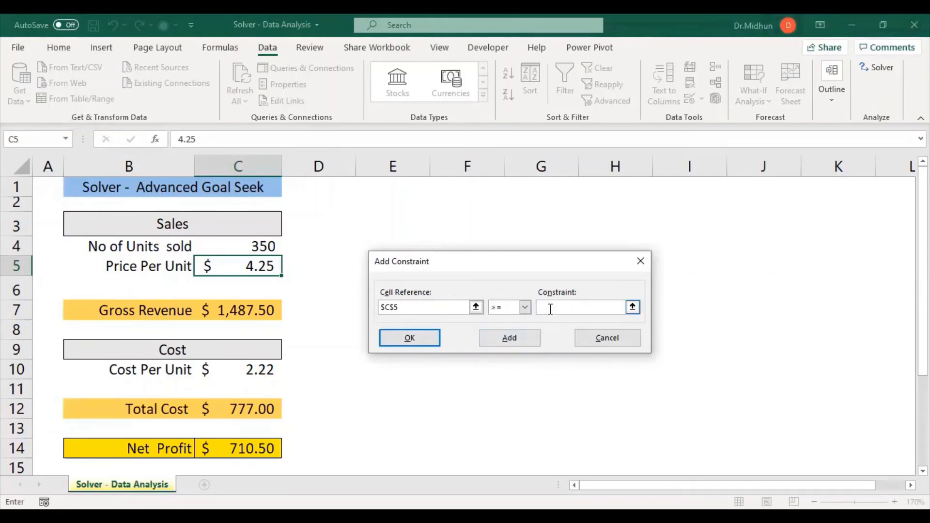
{"action": "type", "text": "4.20"}
{"action": "key", "text": "BackSpace"}
{"action": "type", "text": "5"}
{"action": "left_click", "coordinate": [402, 336]}
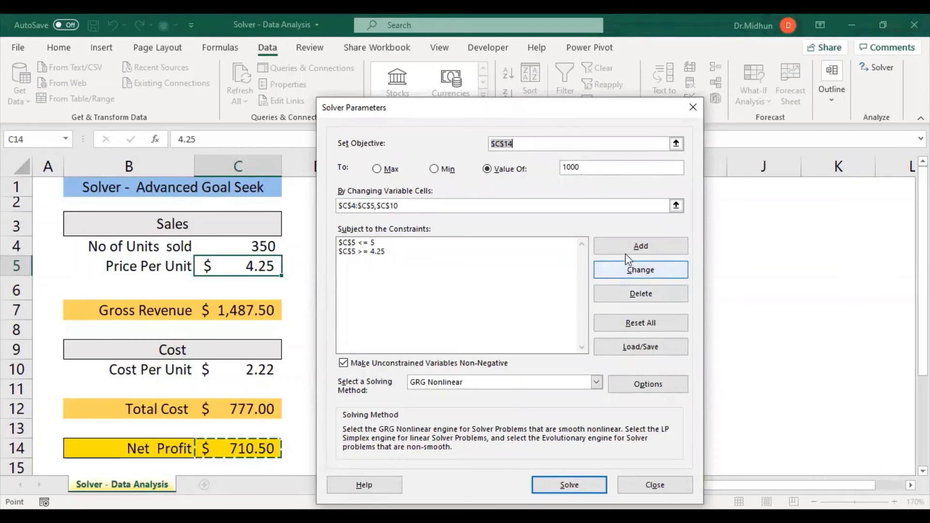
Add the cost cap constraint $C$10 <= 2.
{"action": "left_click", "coordinate": [640, 247]}
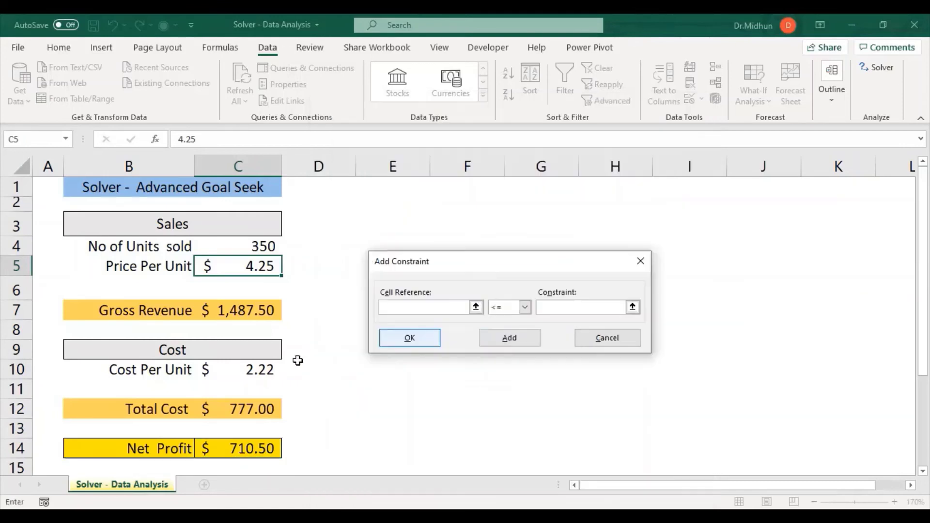
{"action": "left_click", "coordinate": [250, 369]}
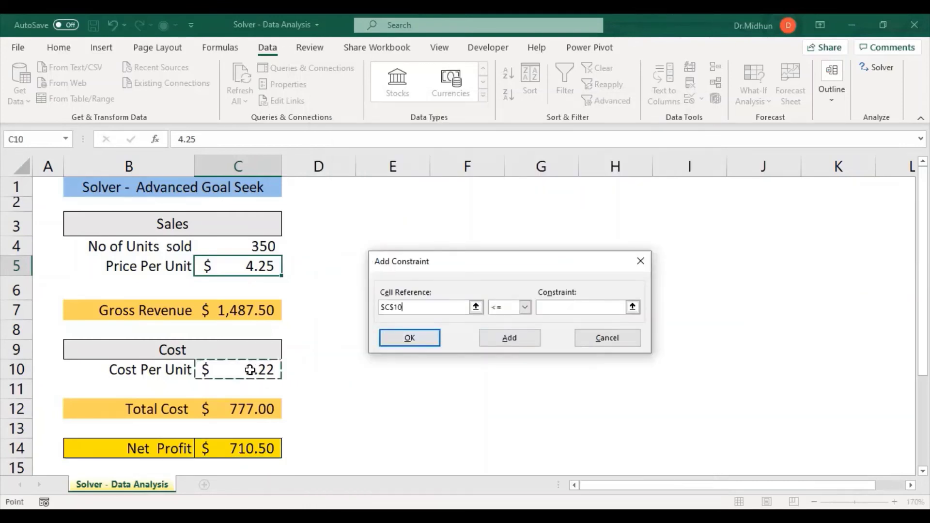
{"action": "left_click", "coordinate": [528, 312]}
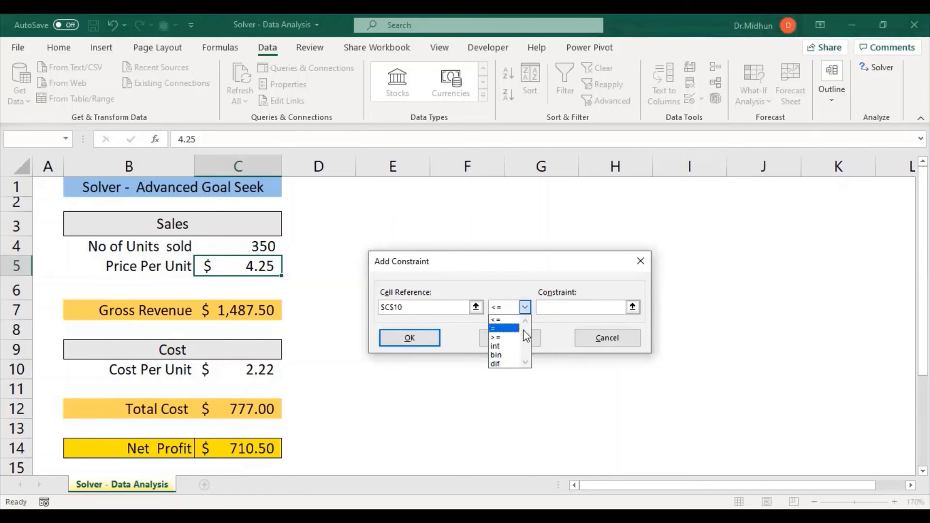
{"action": "left_click", "coordinate": [554, 306]}
{"action": "type", "text": "2"}
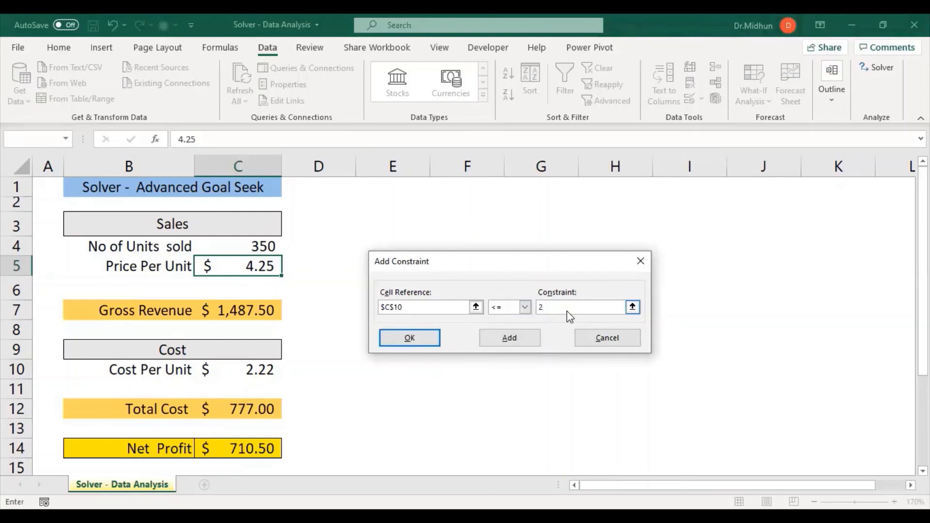
{"action": "left_click", "coordinate": [415, 335]}
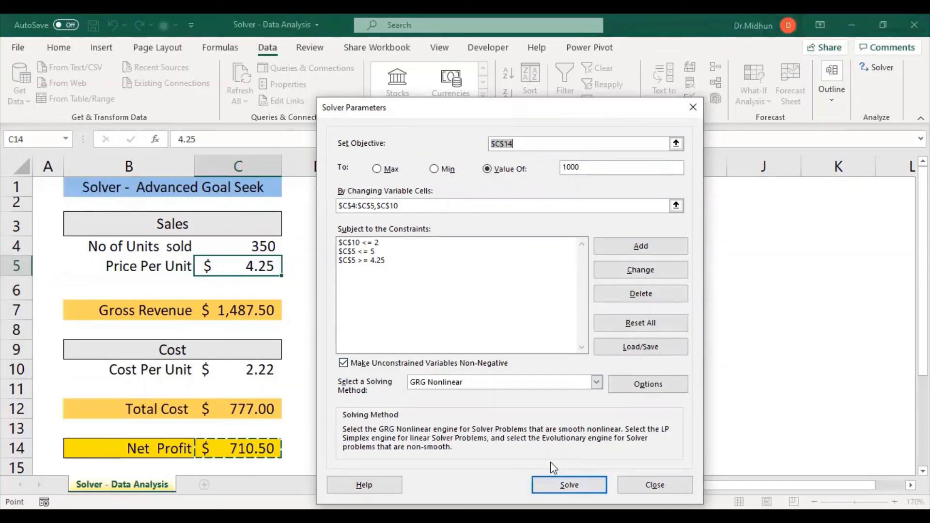
Keep GRG Nonlinear as the solving method and solve the constrained model.
{"action": "left_click", "coordinate": [420, 382]}
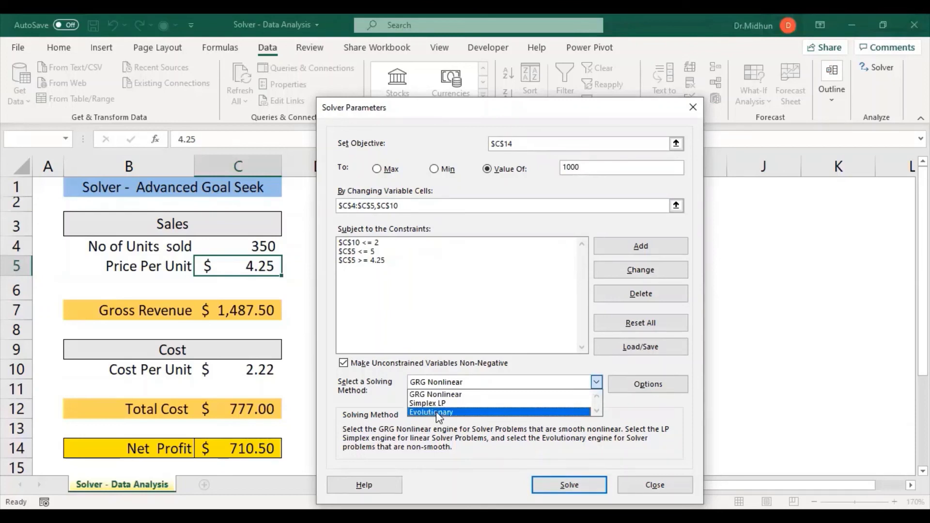
{"action": "left_click", "coordinate": [497, 372]}
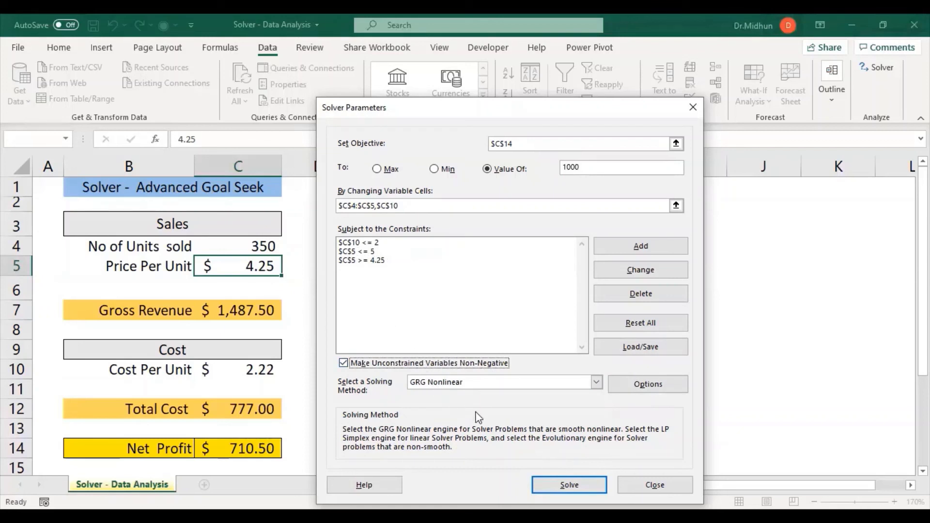
{"action": "left_click", "coordinate": [571, 481]}
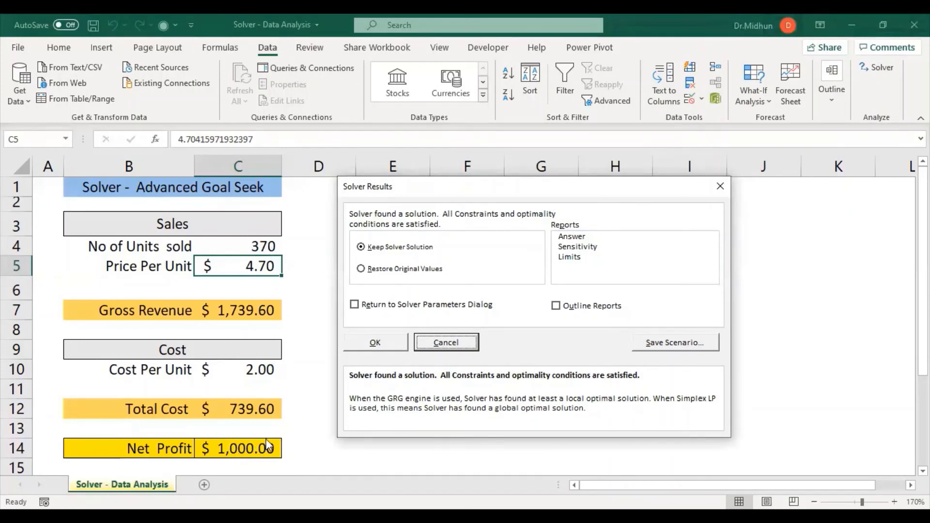
Keep the Solver solution of 370 units, $4.70 price and $1,000.00 net profit.
{"action": "left_click", "coordinate": [375, 345]}
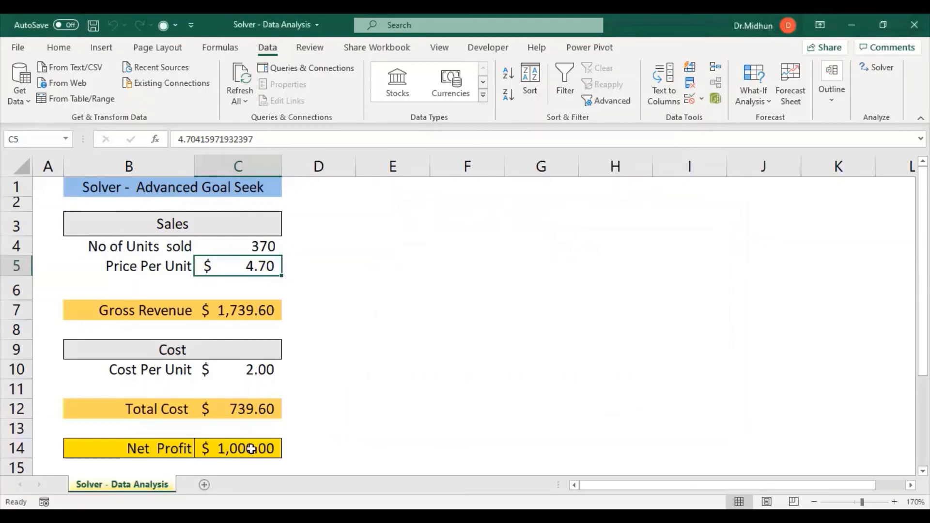
{"action": "left_click", "coordinate": [876, 72]}
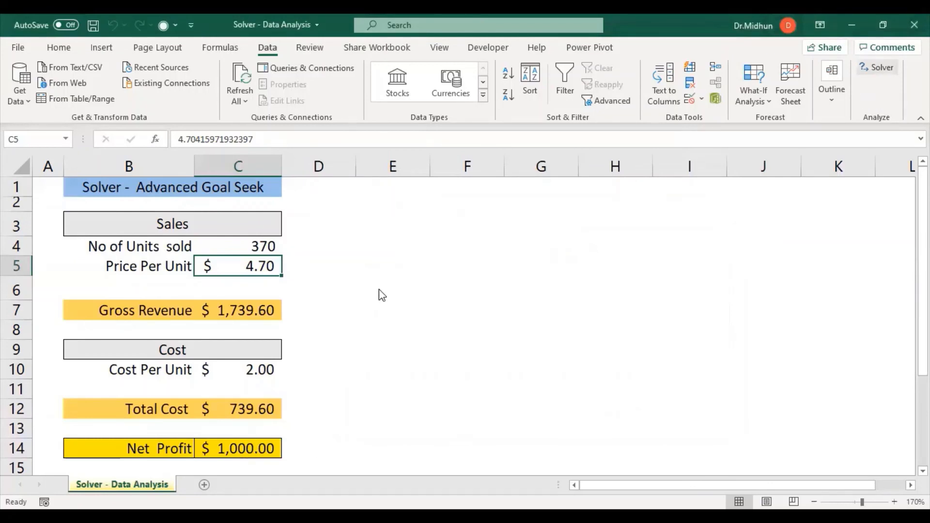